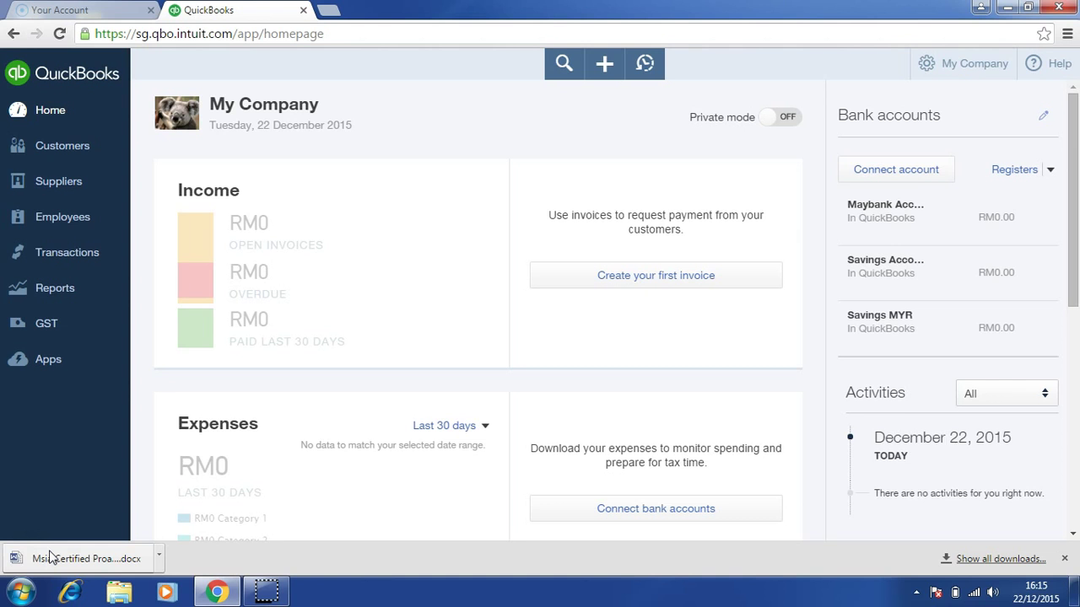
# - Create a new journal entry and set its journal date to 01.04.2015
pyautogui.click(605, 66)
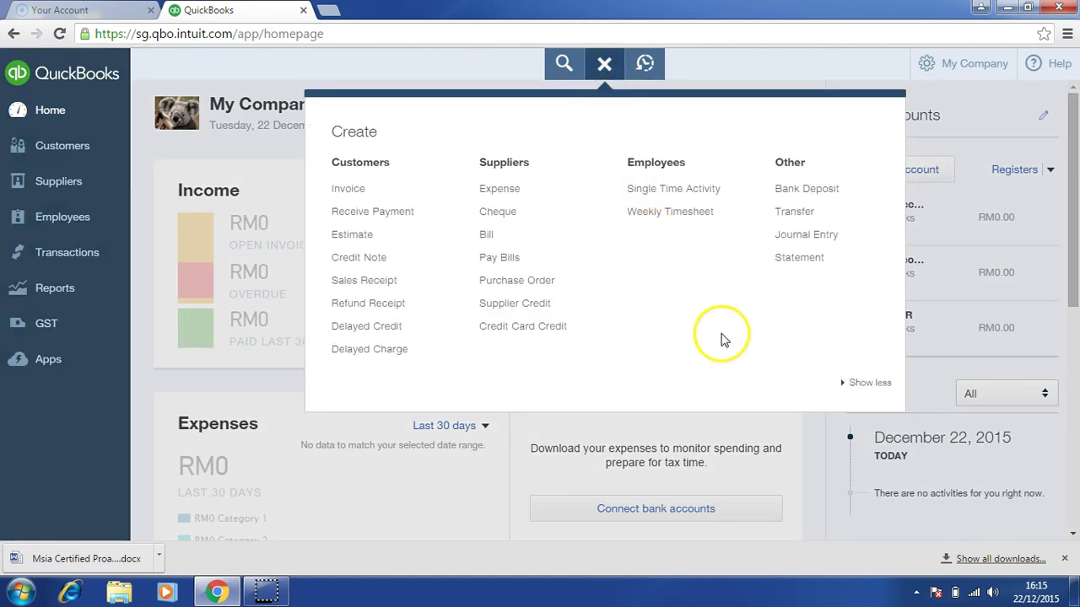
pyautogui.click(793, 239)
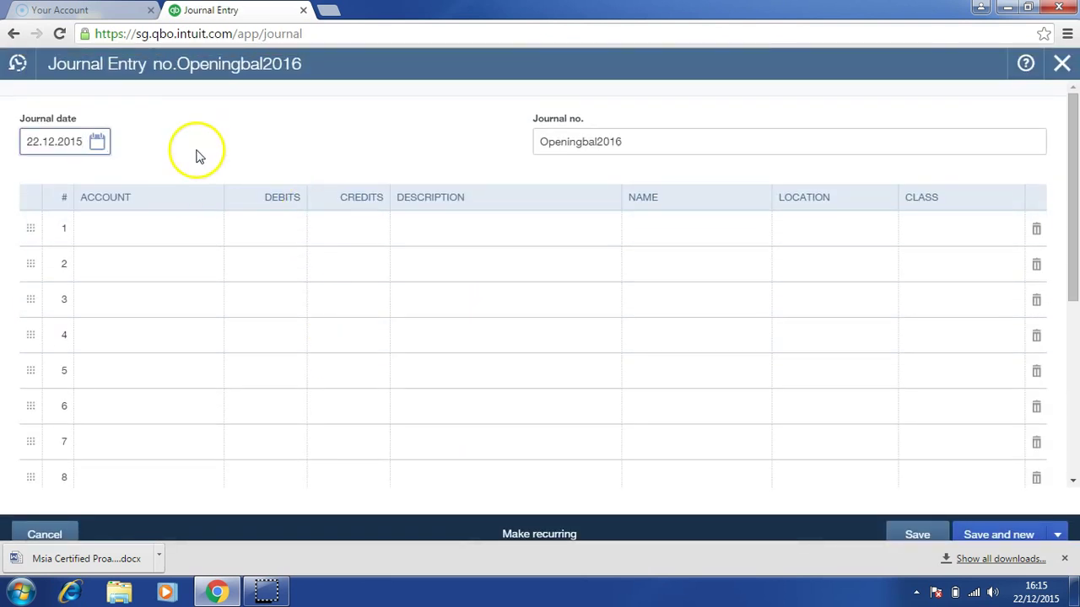
pyautogui.click(36, 142)
pyautogui.press('Delete')
pyautogui.press('Delete')
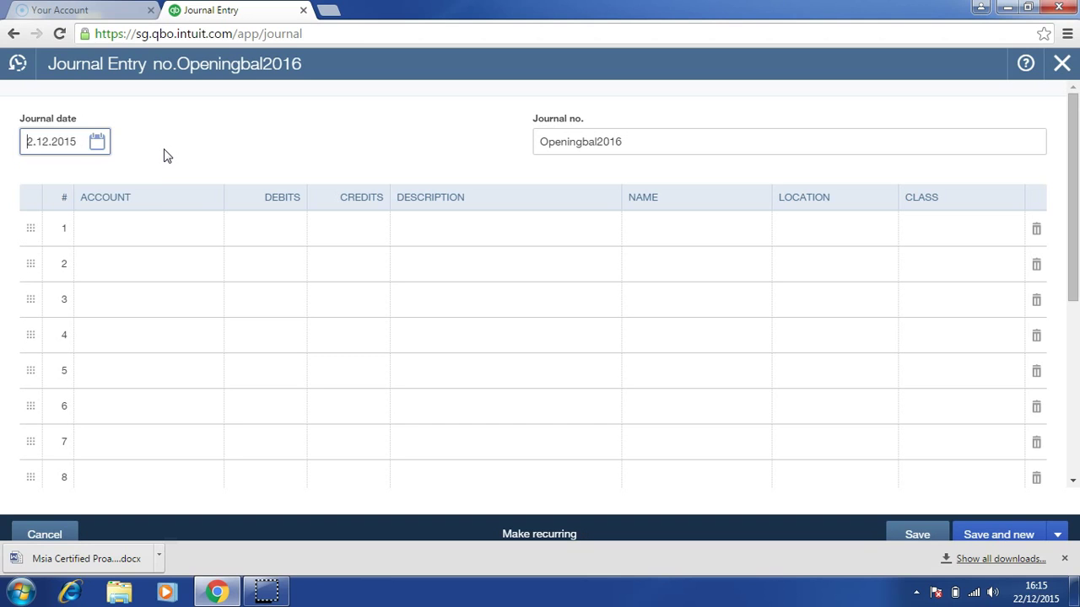
pyautogui.write('01')
pyautogui.press('BackSpace')
pyautogui.press('BackSpace')
pyautogui.write('04')
pyautogui.click(167, 157)
# - Change the journal number to Openingbal2015 by removing the trailing 6
pyautogui.click(631, 143)
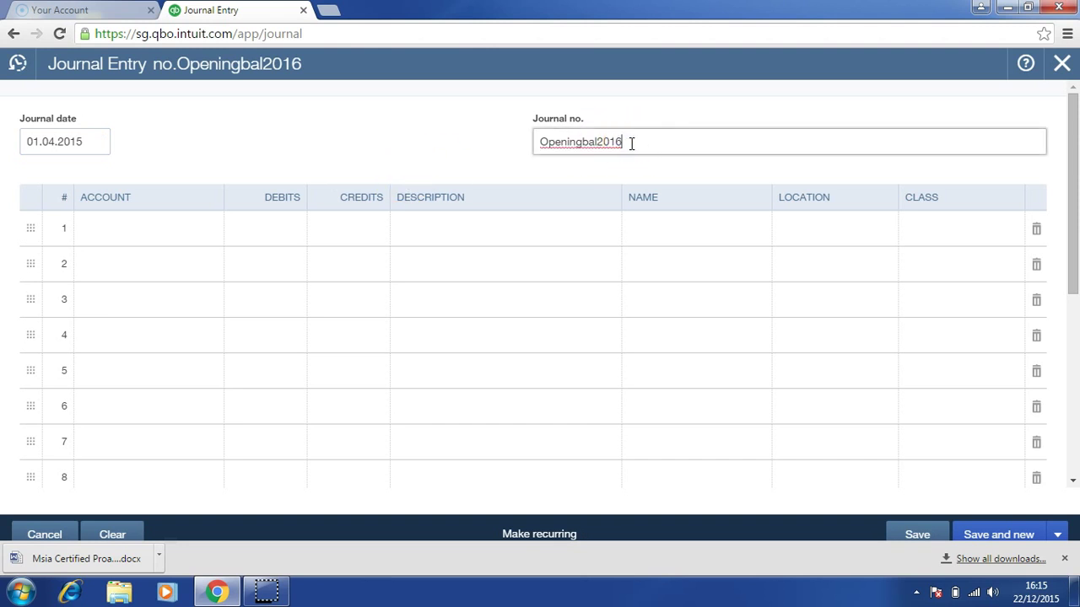
pyautogui.press('BackSpace')
pyautogui.click(321, 154)
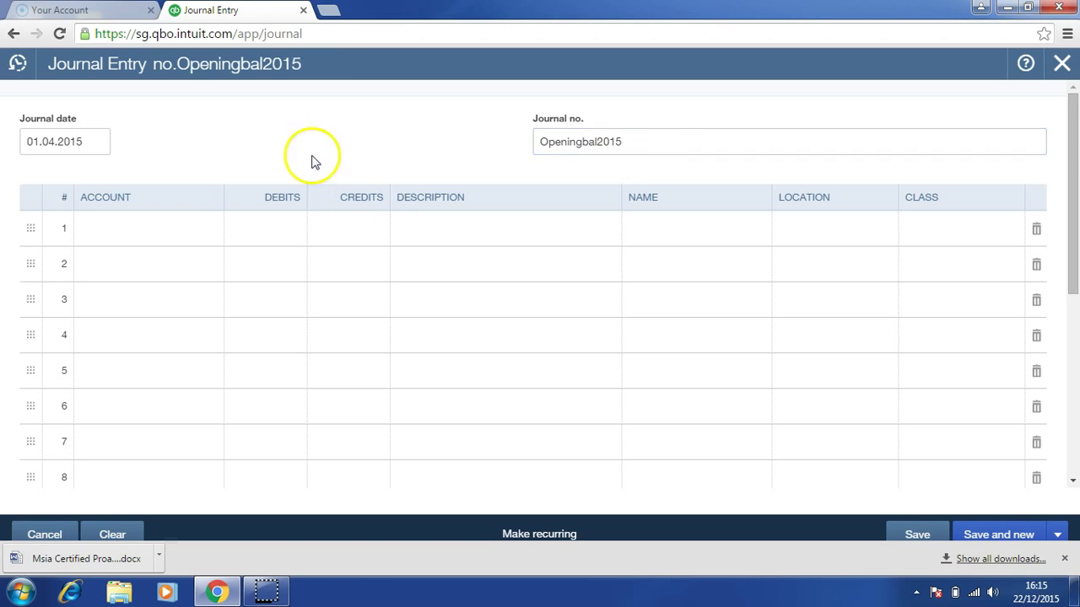
# - Enter line 1 as Maybank Account with a 15,239.85 debit
pyautogui.click(181, 237)
pyautogui.write('Maybank Account')
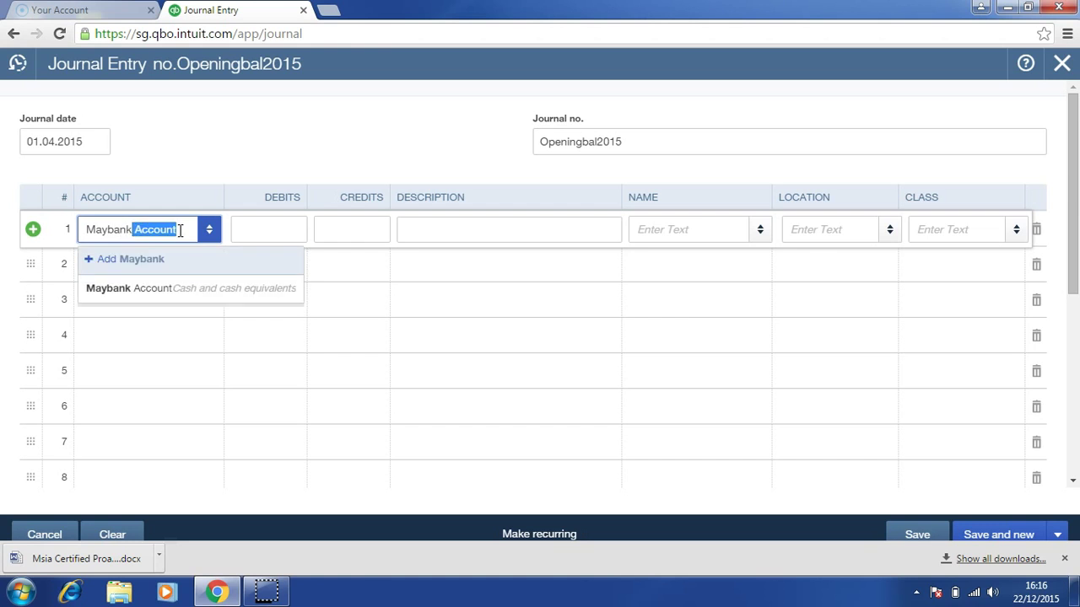
pyautogui.press('Tab')
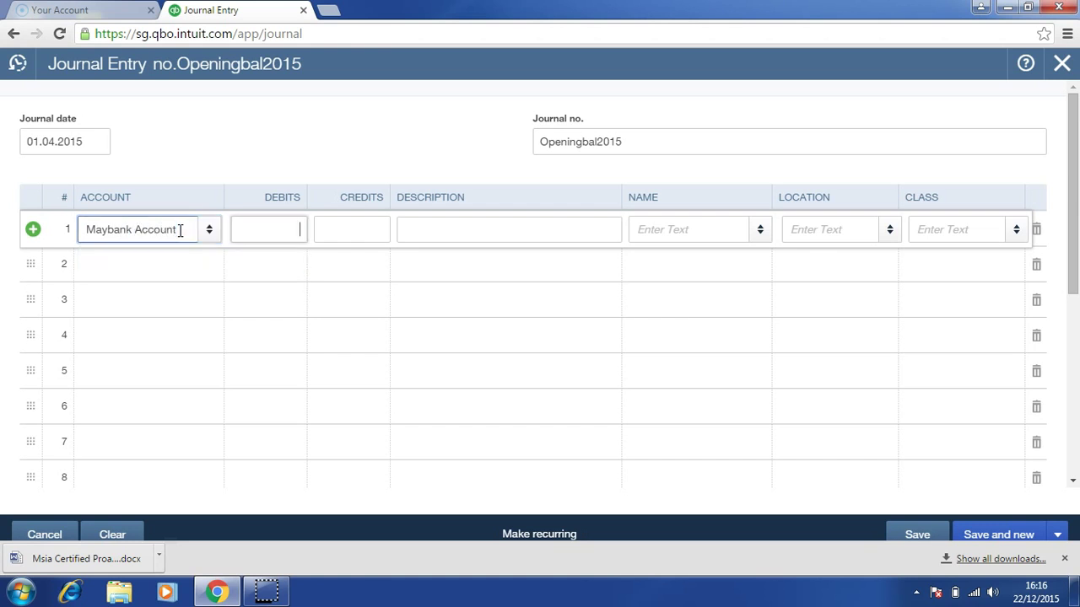
pyautogui.press('Tab')
pyautogui.hotkey('shift', 'Tab')
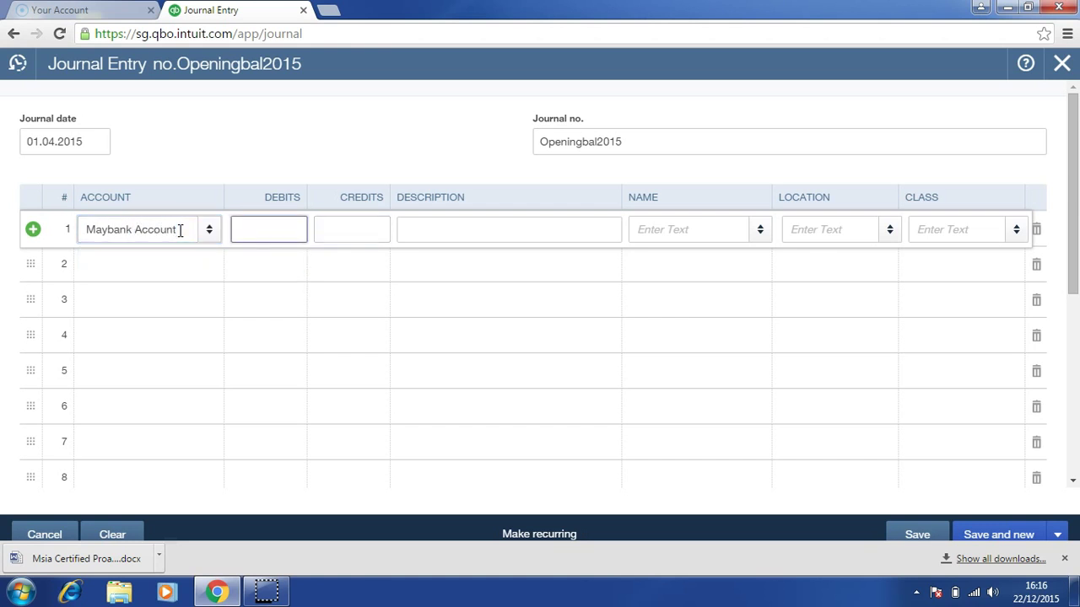
pyautogui.write('15239.85')
pyautogui.press('Tab')
pyautogui.press('Tab')
pyautogui.press('Tab')
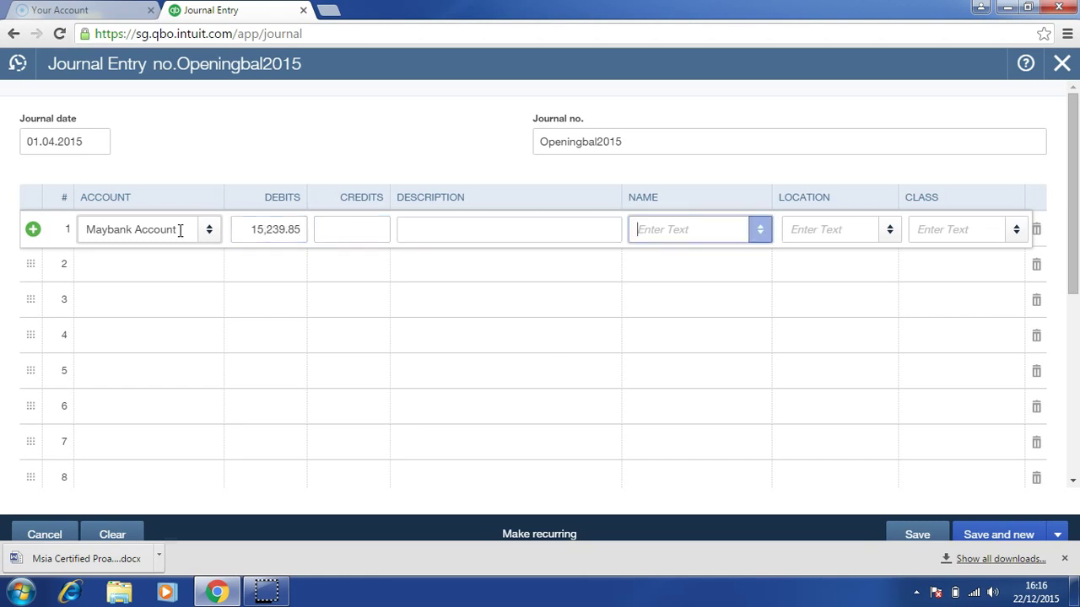
# - Enter line 2 as Accounts Receivable, debit 2,445.60, with the customer selected as Name
pyautogui.press('Tab')
pyautogui.press('Tab')
pyautogui.press('Tab')
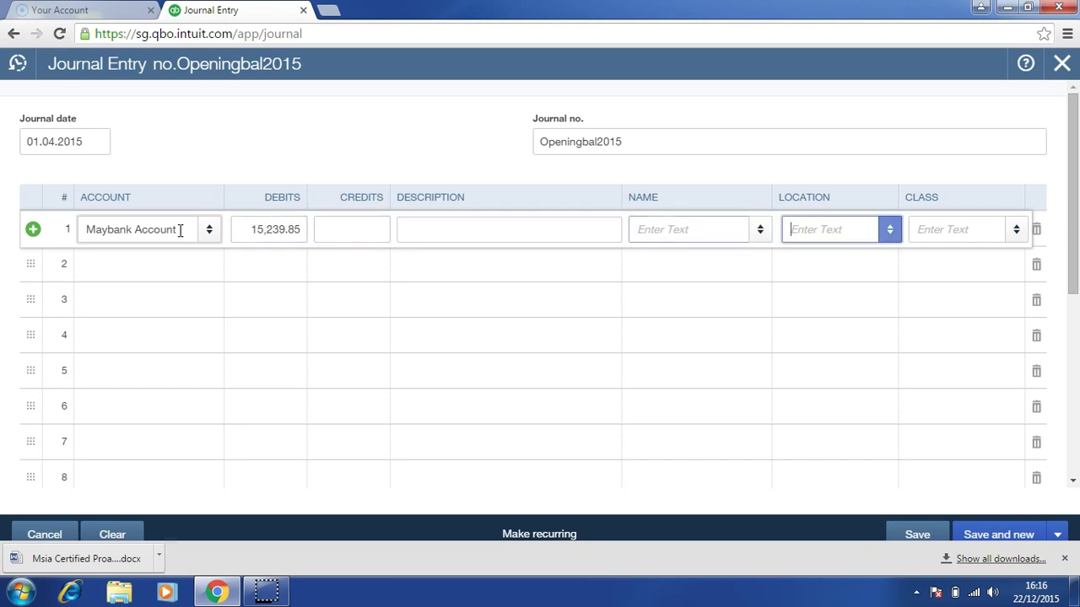
pyautogui.write('acc')
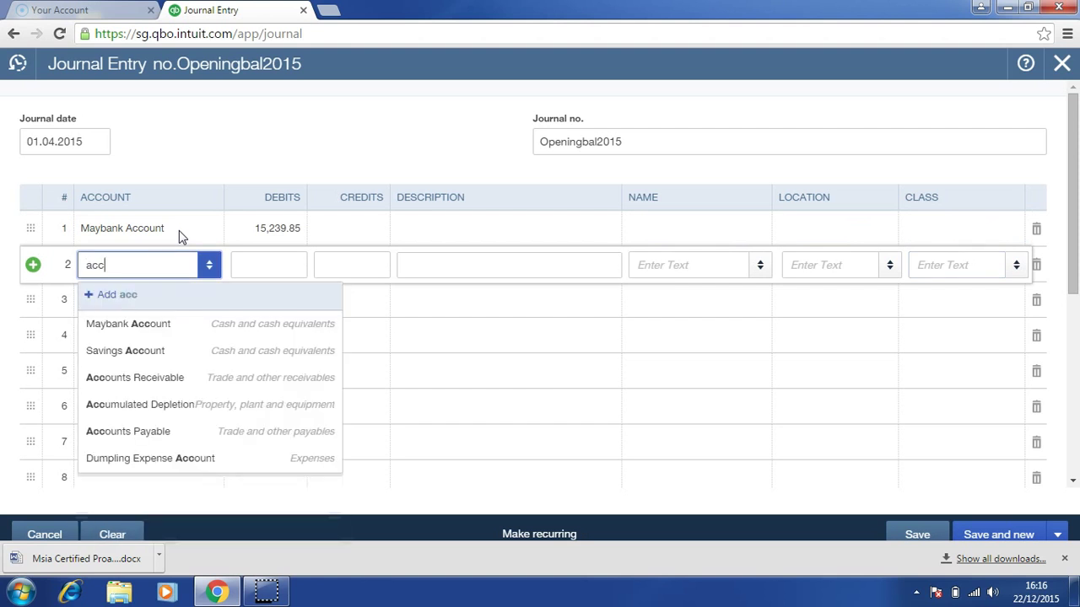
pyautogui.write('oun')
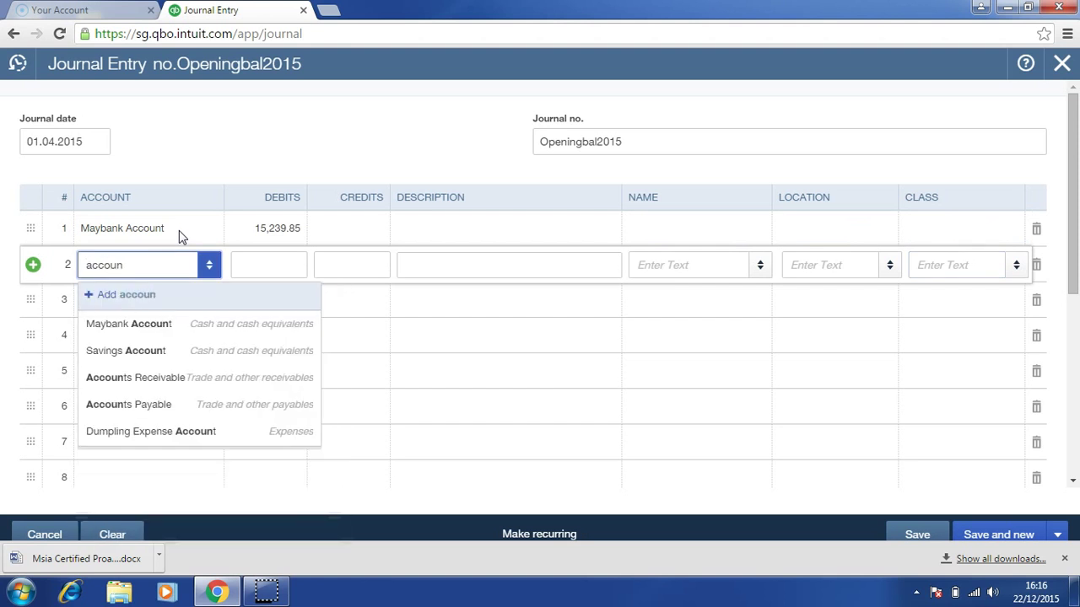
pyautogui.press('Down')
pyautogui.press('Down')
pyautogui.press('Down')
pyautogui.press('Return')
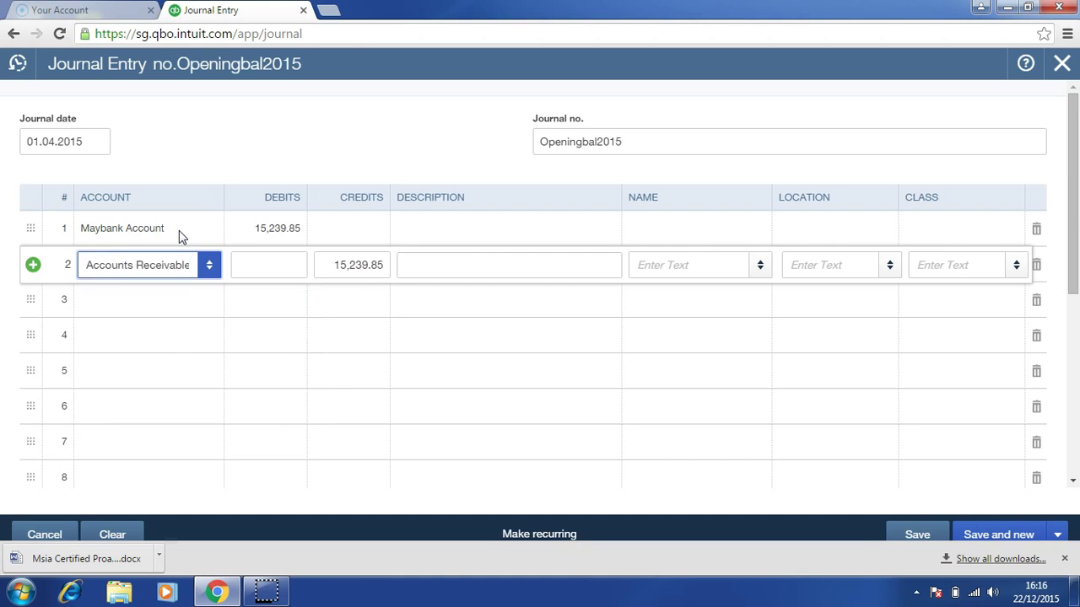
pyautogui.press('Tab')
pyautogui.write('2445.6')
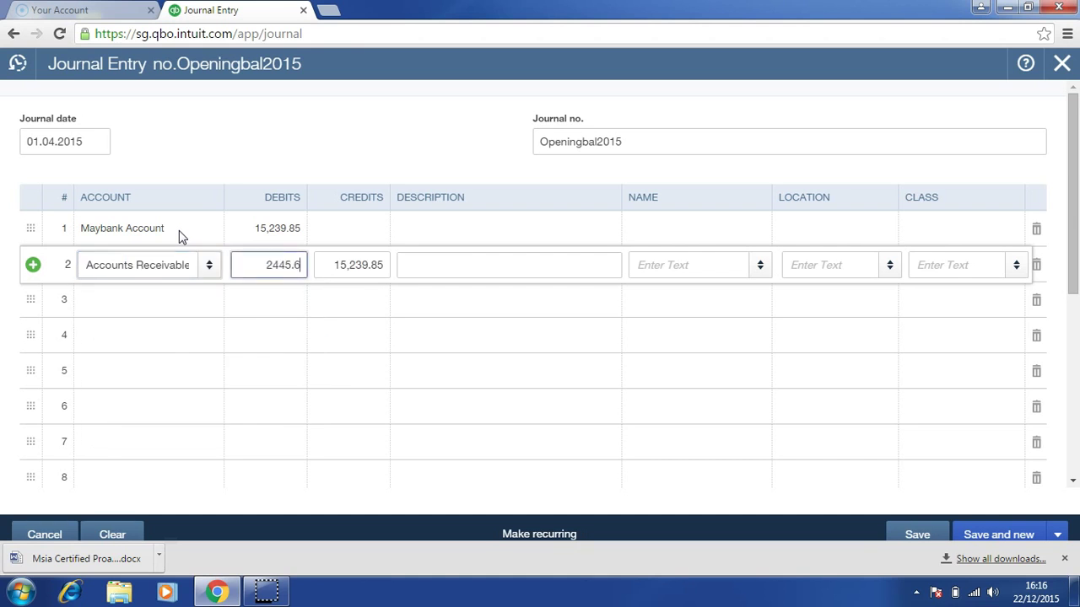
pyautogui.press('Tab')
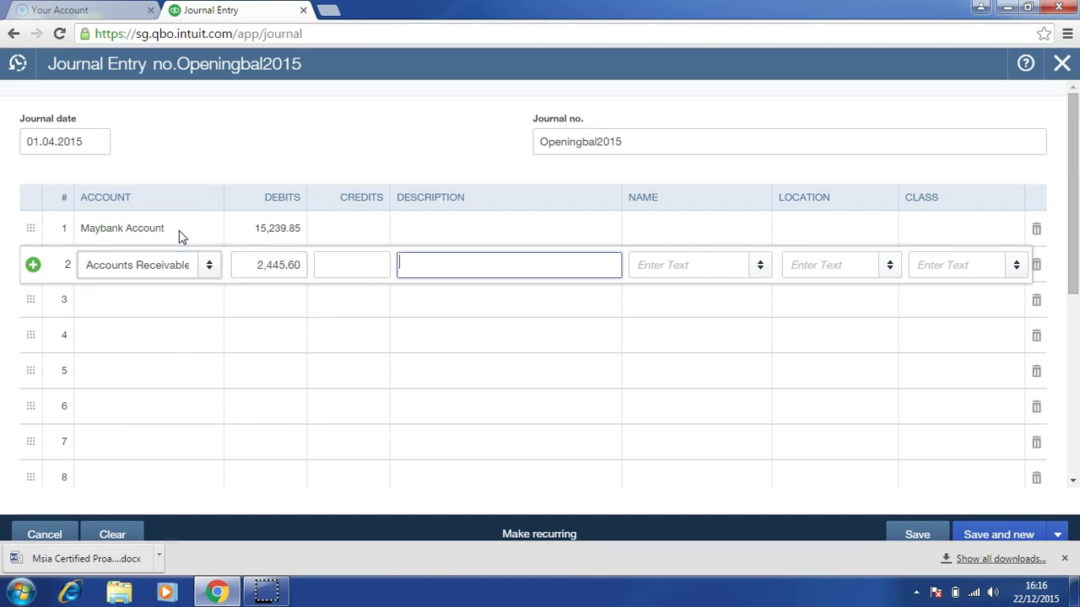
pyautogui.press('Tab')
pyautogui.write('Wan')
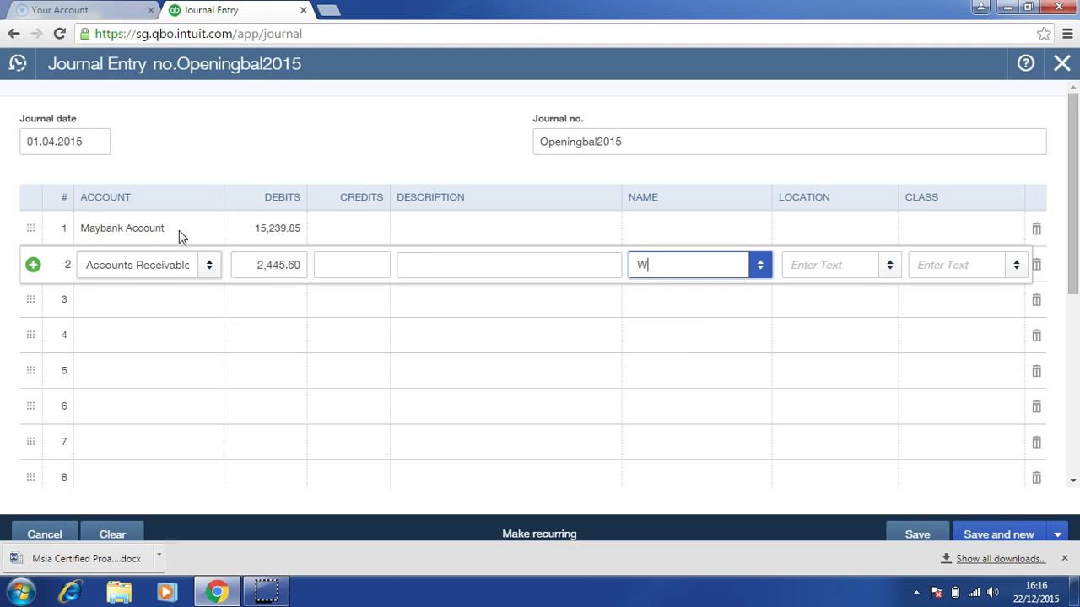
pyautogui.press('Return')
pyautogui.press('Tab')
pyautogui.press('Tab')
pyautogui.press('Tab')
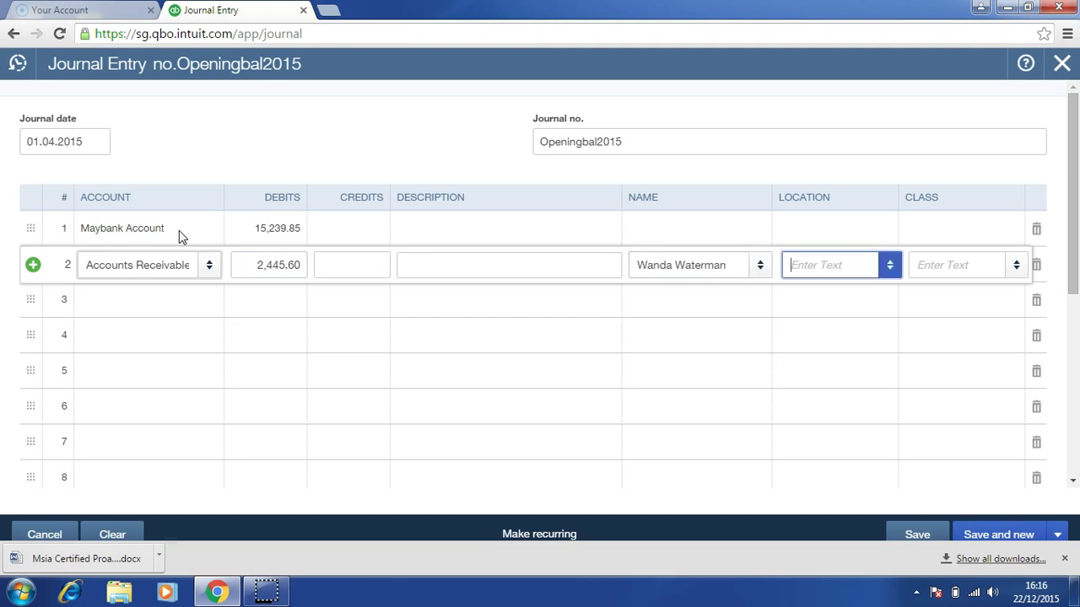
# - Add line 3 as Accounts Receivable, debit 1,000.00, with the customer as Name
pyautogui.write('acc')
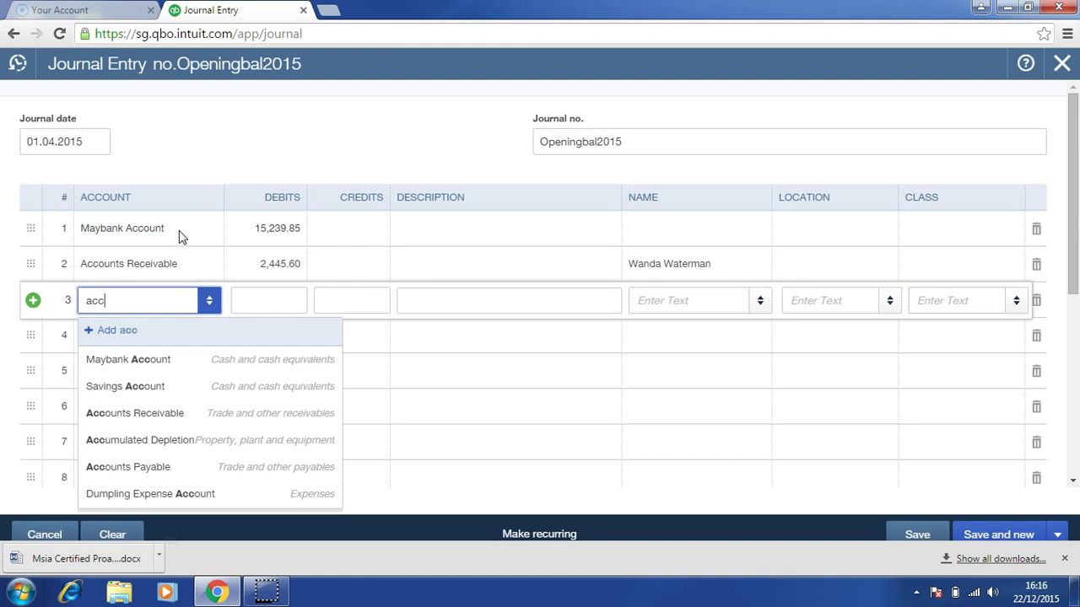
pyautogui.press('Down')
pyautogui.press('Down')
pyautogui.press('Down')
pyautogui.press('Return')
pyautogui.press('Tab')
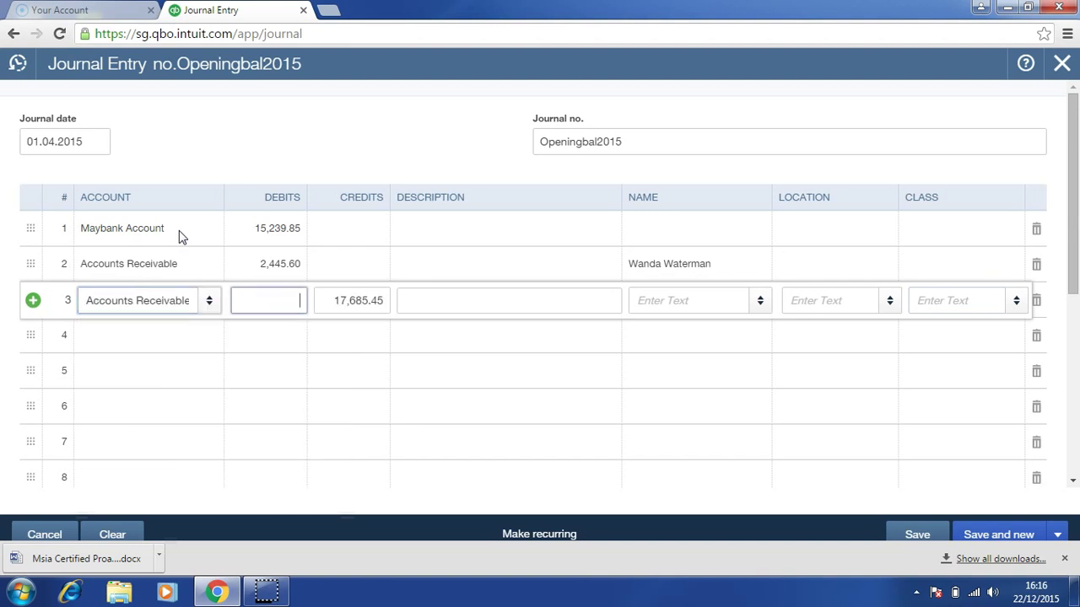
pyautogui.write('1000')
pyautogui.press('Tab')
pyautogui.press('Tab')
pyautogui.press('Tab')
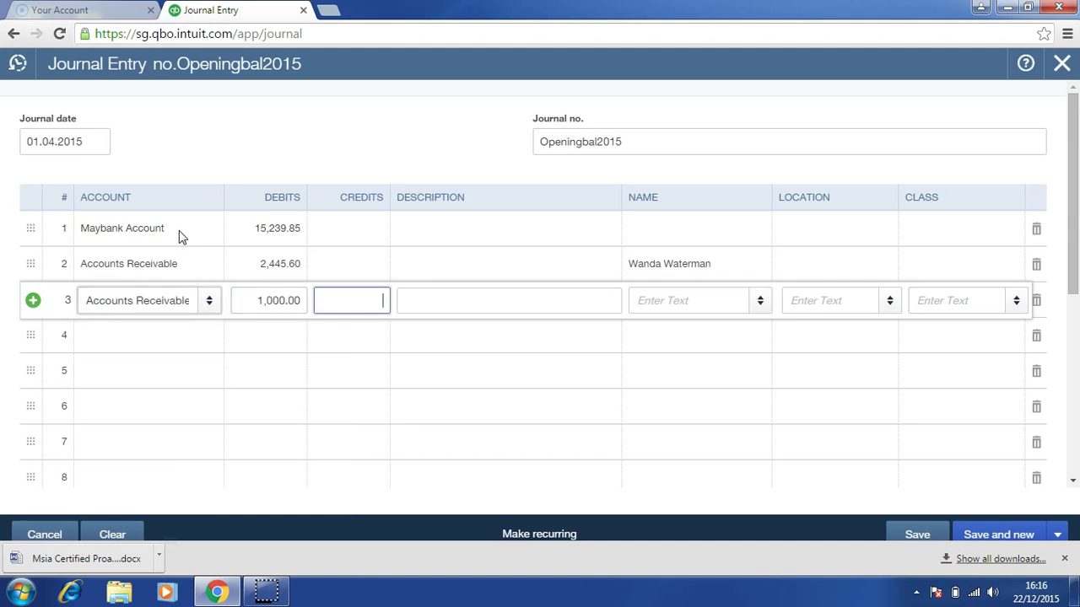
pyautogui.write('karen')
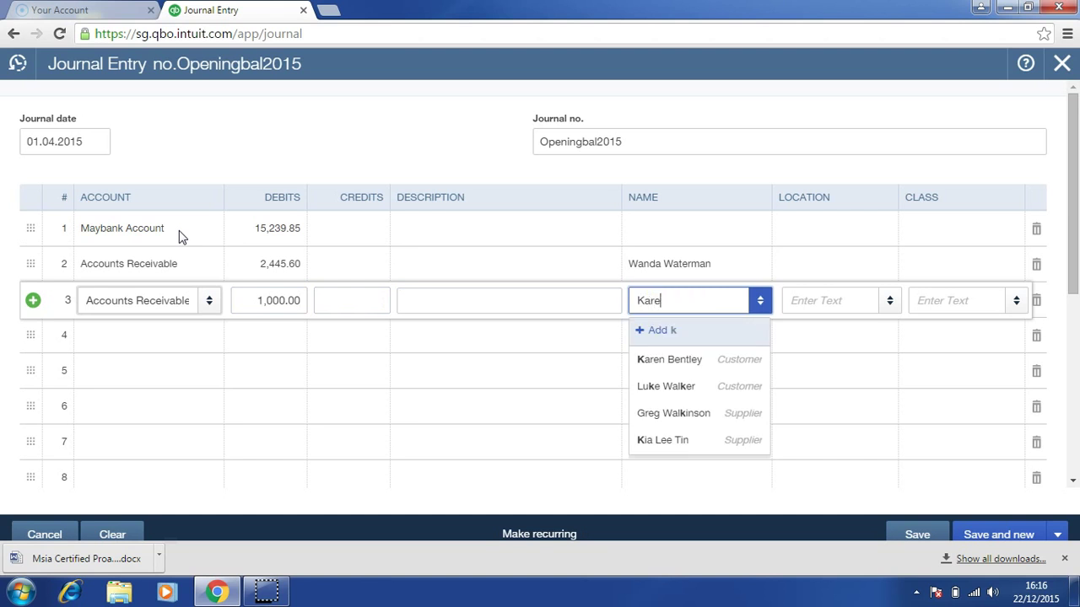
pyautogui.press('Return')
pyautogui.press('Tab')
pyautogui.press('Tab')
# - Add line 4 Garden Structures debit 13,495.00 and line 5 Accumulated Depletion credit 7,500.00
pyautogui.press('Tab')
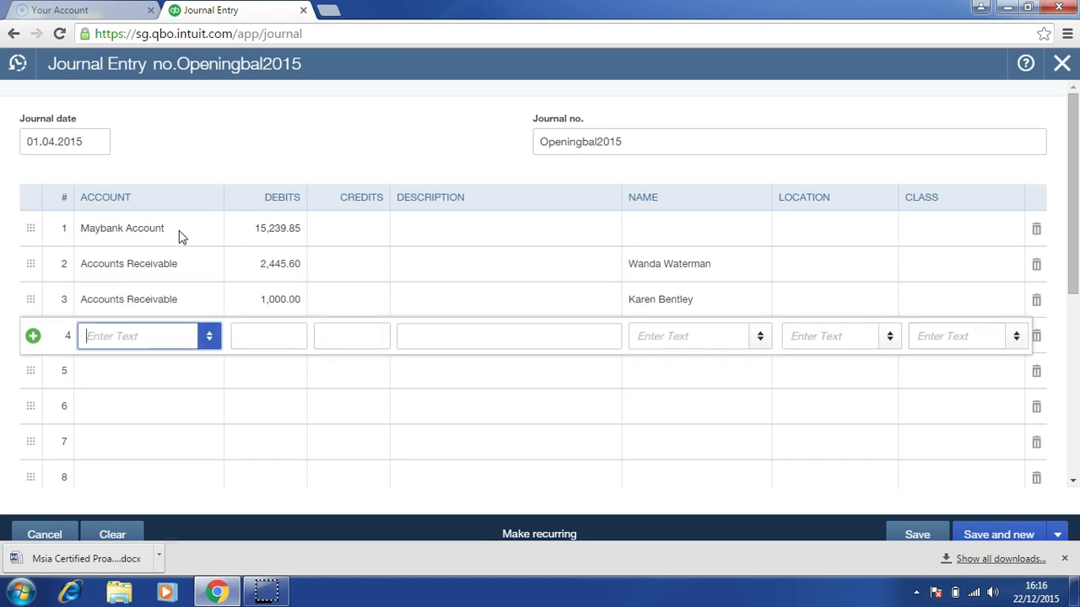
pyautogui.write('gar')
pyautogui.press('Return')
pyautogui.press('Tab')
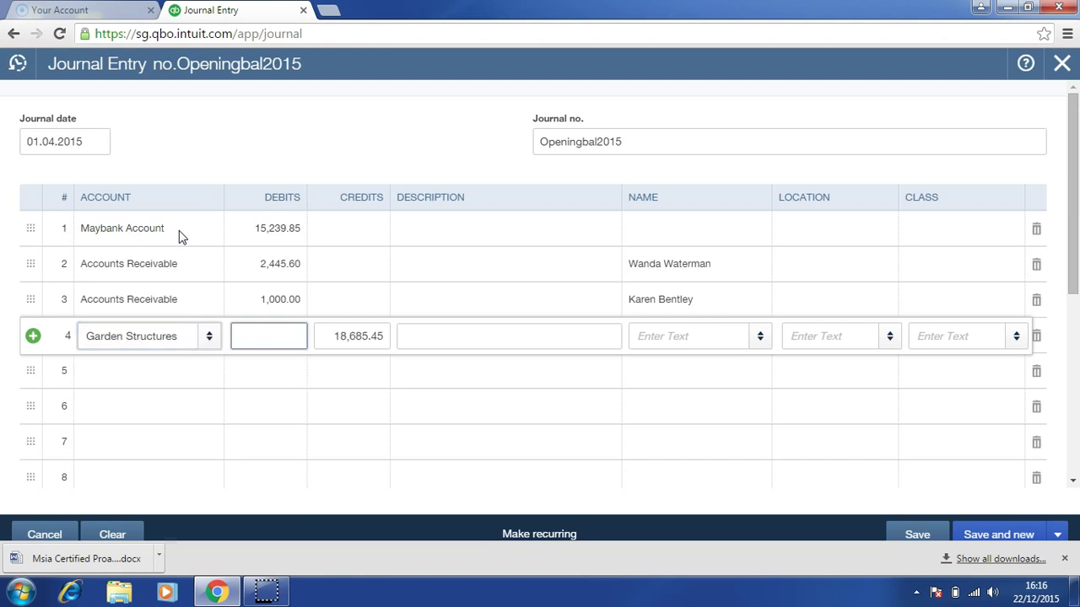
pyautogui.write('13495')
pyautogui.press('Tab')
pyautogui.press('Tab')
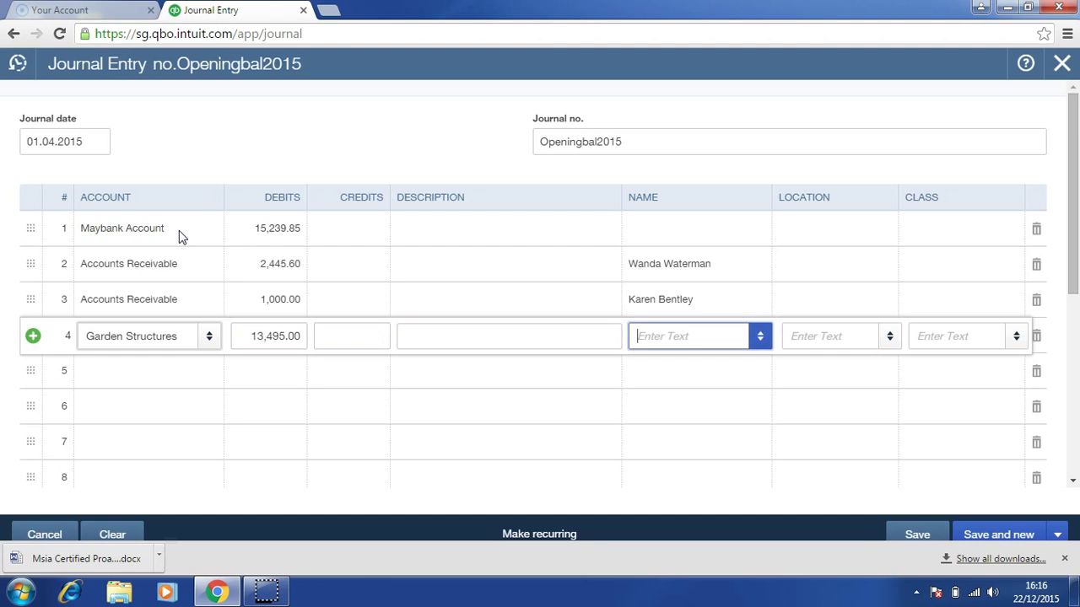
pyautogui.press('Tab')
pyautogui.press('Tab')
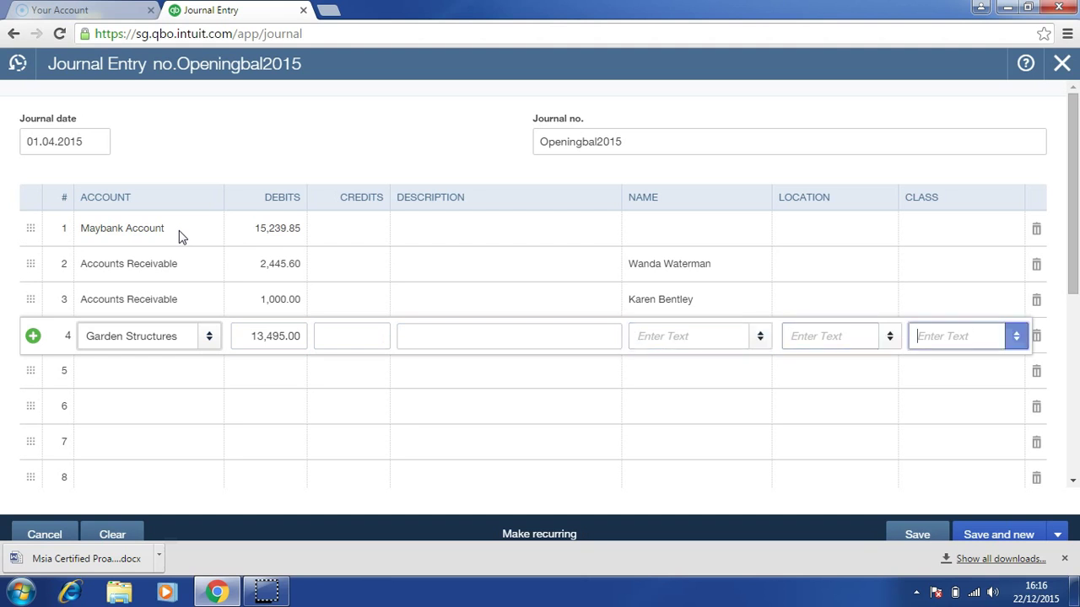
pyautogui.press('Tab')
pyautogui.write('accu')
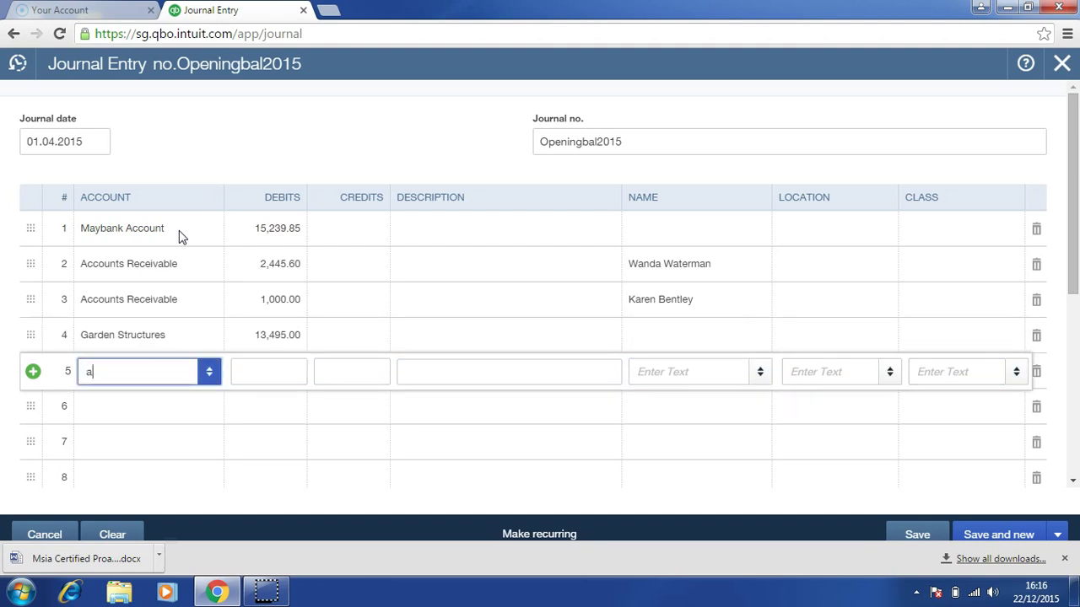
pyautogui.press('Return')
pyautogui.press('Tab')
pyautogui.press('Tab')
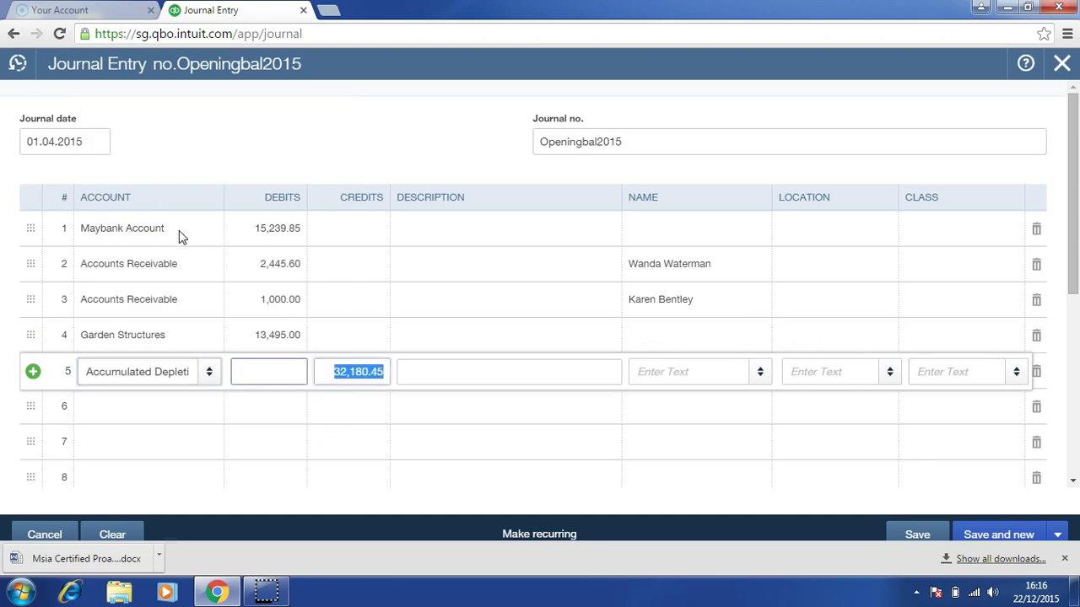
pyautogui.write('7500')
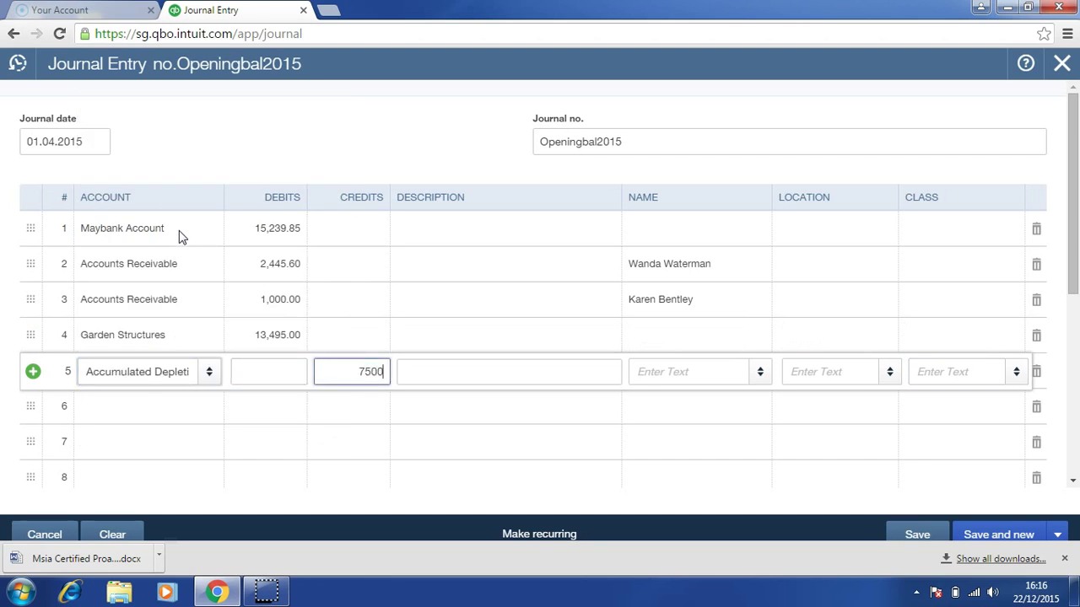
pyautogui.press('Tab')
pyautogui.press('Tab')
pyautogui.press('Tab')
pyautogui.press('Tab')
pyautogui.press('Tab')
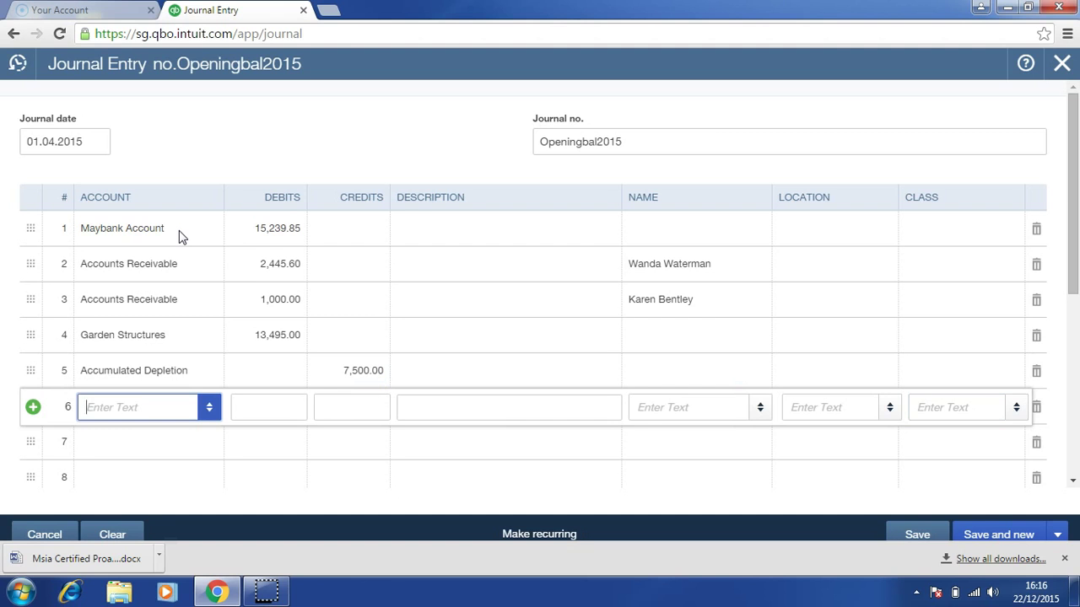
# - Add line 6 as Accounts Payable with a 8,294.10 credit
pyautogui.write('accou')
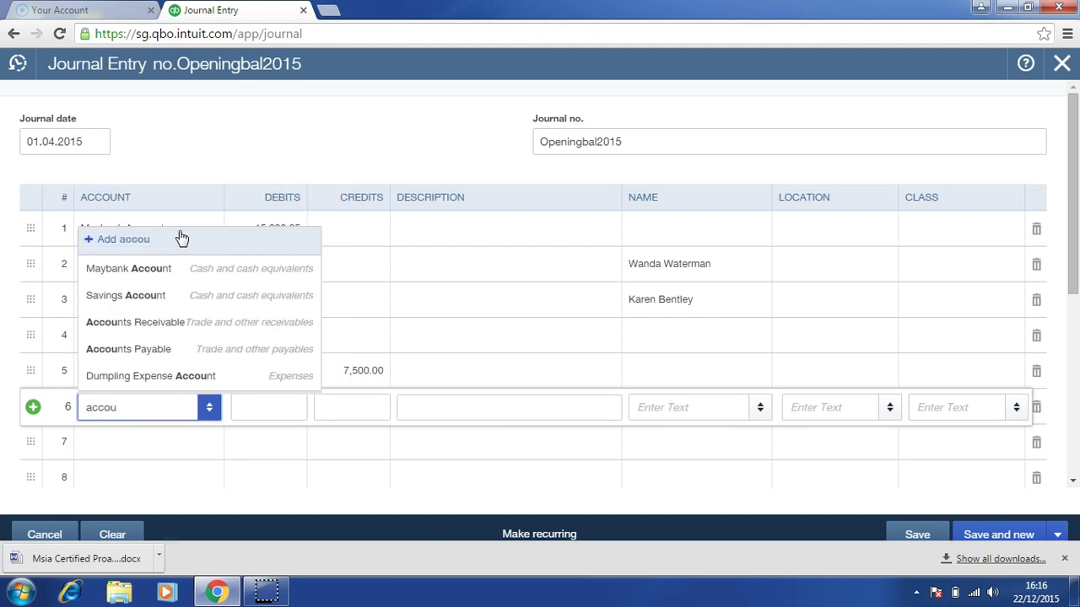
pyautogui.press('Down')
pyautogui.press('Down')
pyautogui.press('Down')
pyautogui.press('Down')
pyautogui.press('Tab')
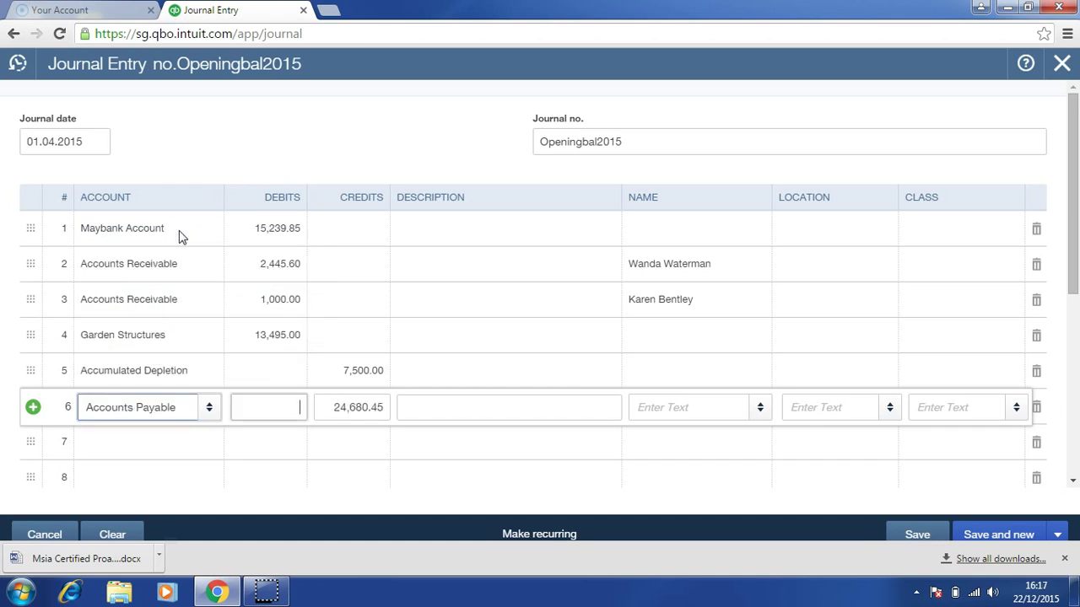
pyautogui.press('Tab')
pyautogui.press('BackSpace')
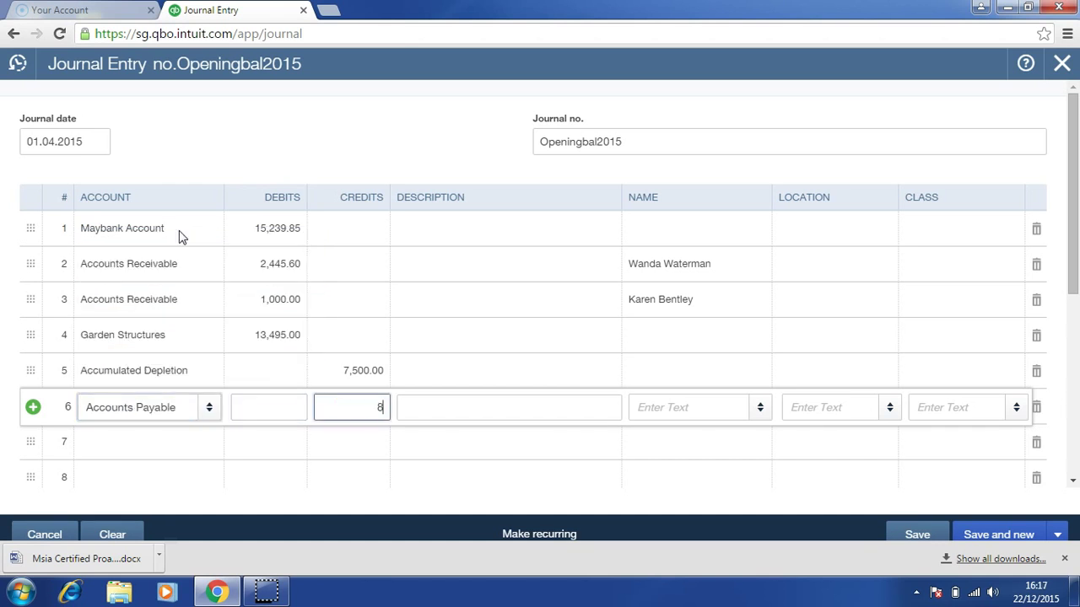
pyautogui.write('8294.1')
pyautogui.press('Tab')
pyautogui.press('Tab')
pyautogui.press('Tab')
pyautogui.press('Tab')
pyautogui.press('Tab')
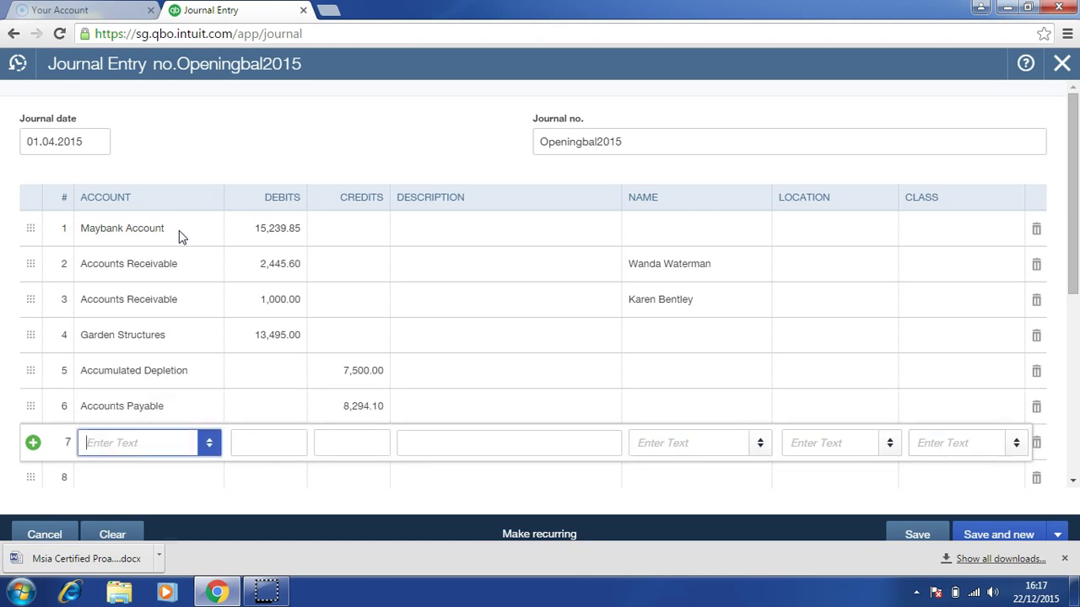
# - Add line 7 as Directors Loan with a 10,685.41 credit
pyautogui.write('direc')
pyautogui.press('Tab')
pyautogui.press('Tab')
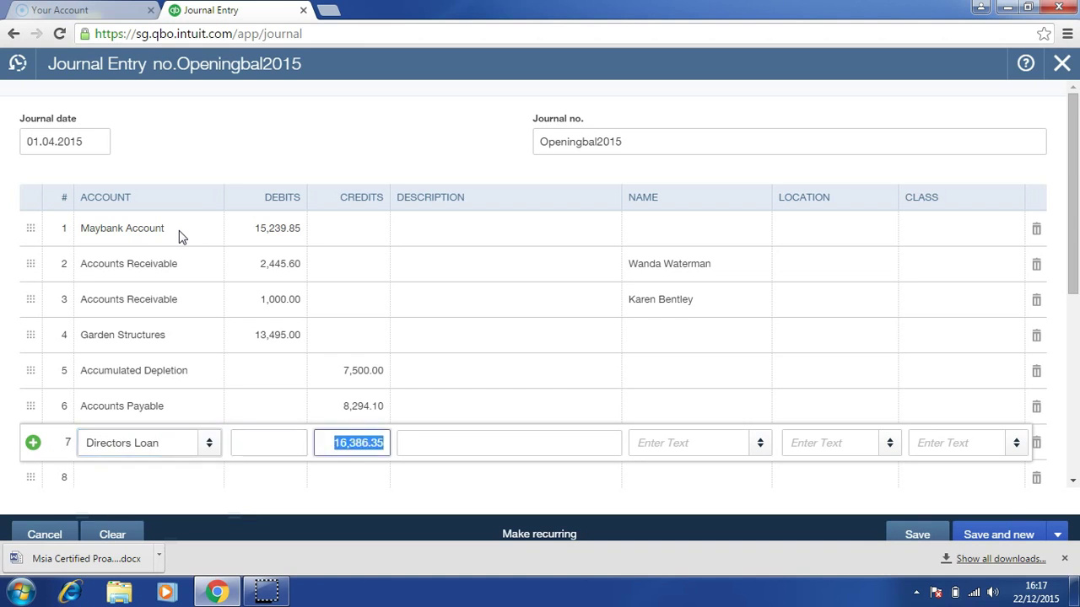
pyautogui.write('106')
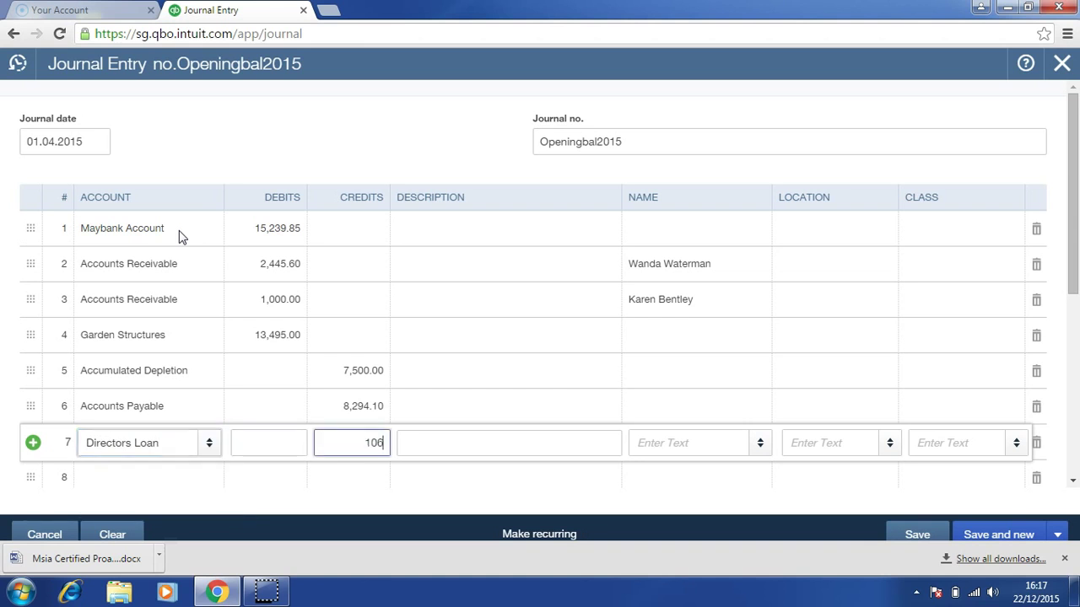
pyautogui.write('85.41')
pyautogui.press('Tab')
pyautogui.press('Tab')
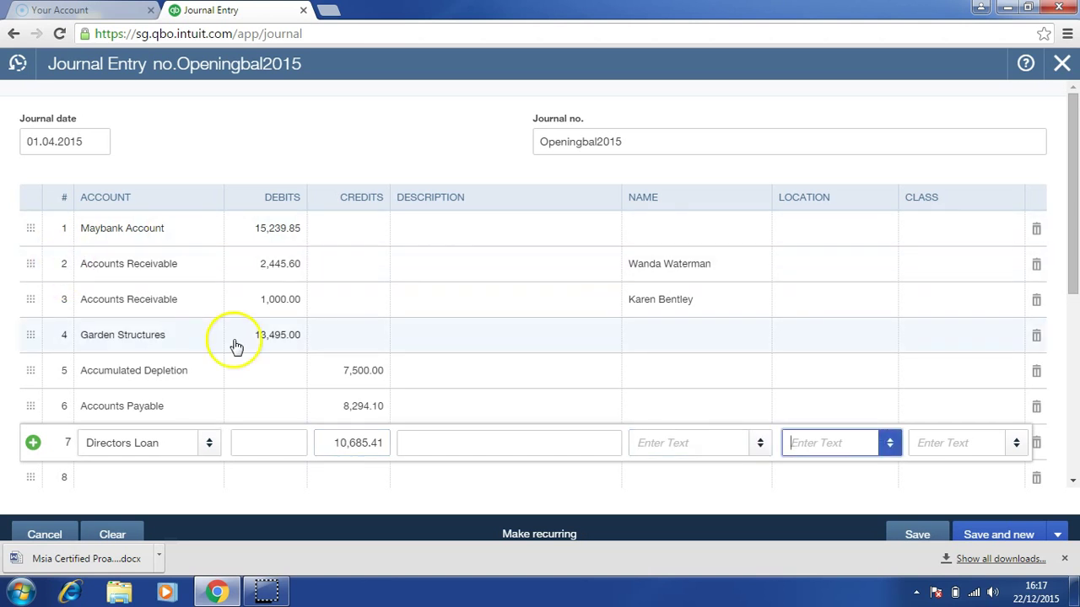
# - Attach the supplier name to the Accounts Payable line
pyautogui.click(722, 421)
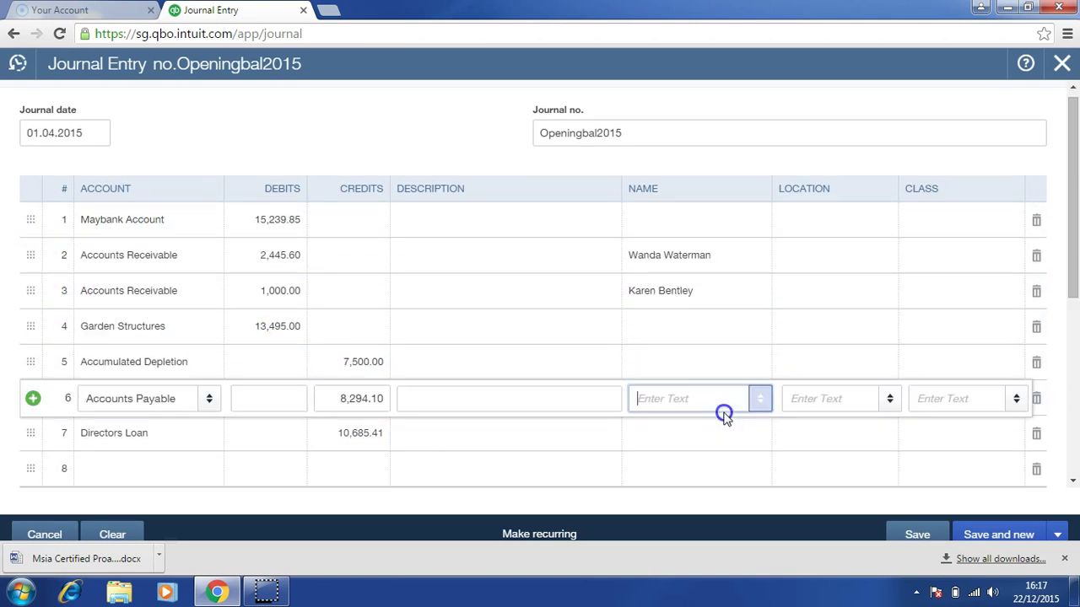
pyautogui.press('Return')
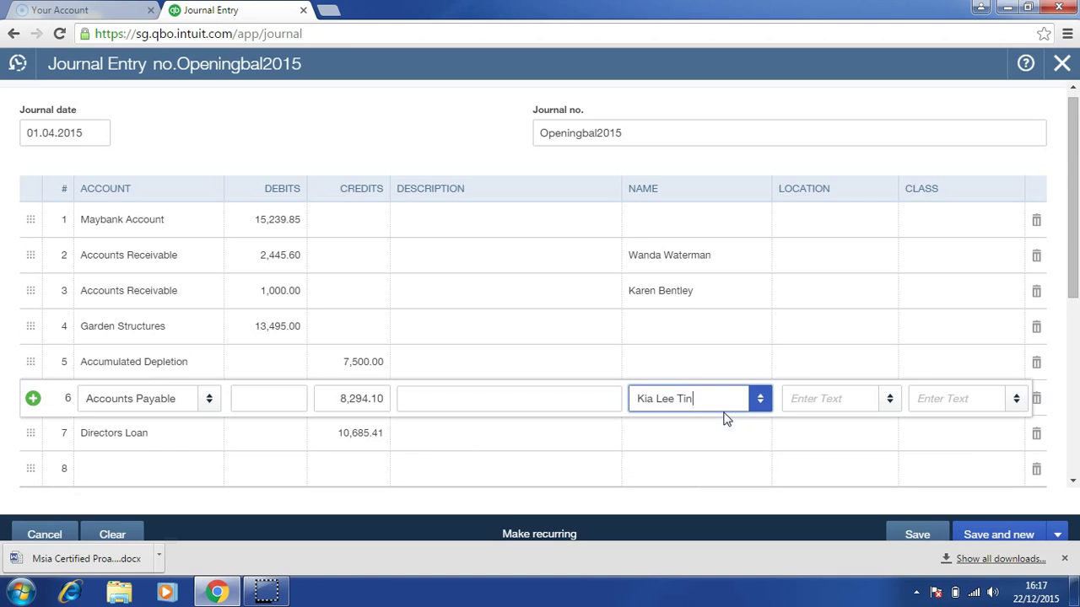
pyautogui.click(175, 474)
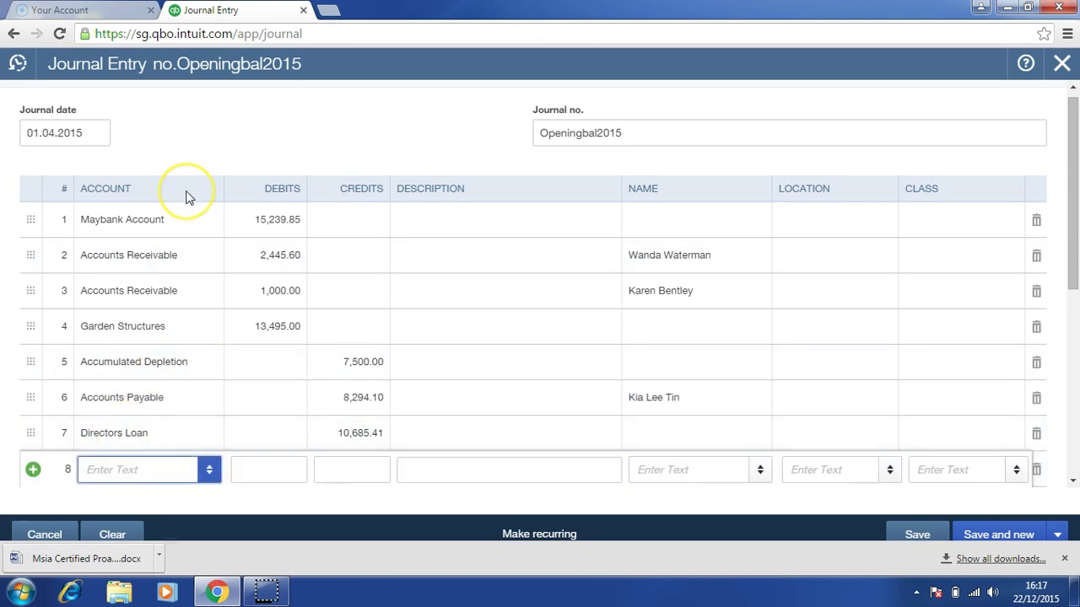
# - Add line 8 as Sales with a 33,635.00 credit
pyautogui.write('Sales')
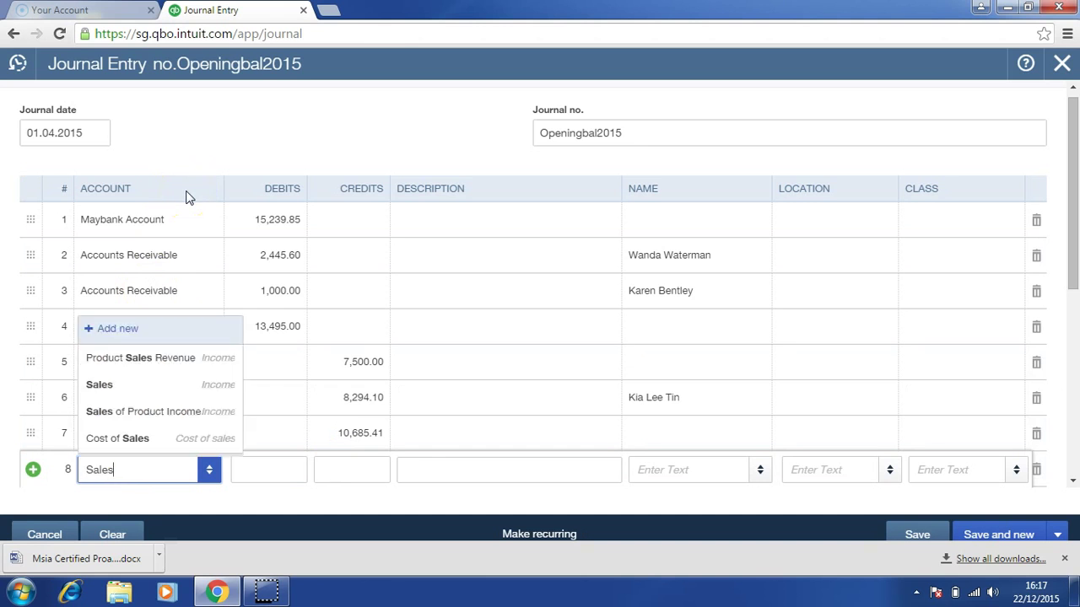
pyautogui.press('Down')
pyautogui.press('Down')
pyautogui.press('Down')
pyautogui.press('Return')
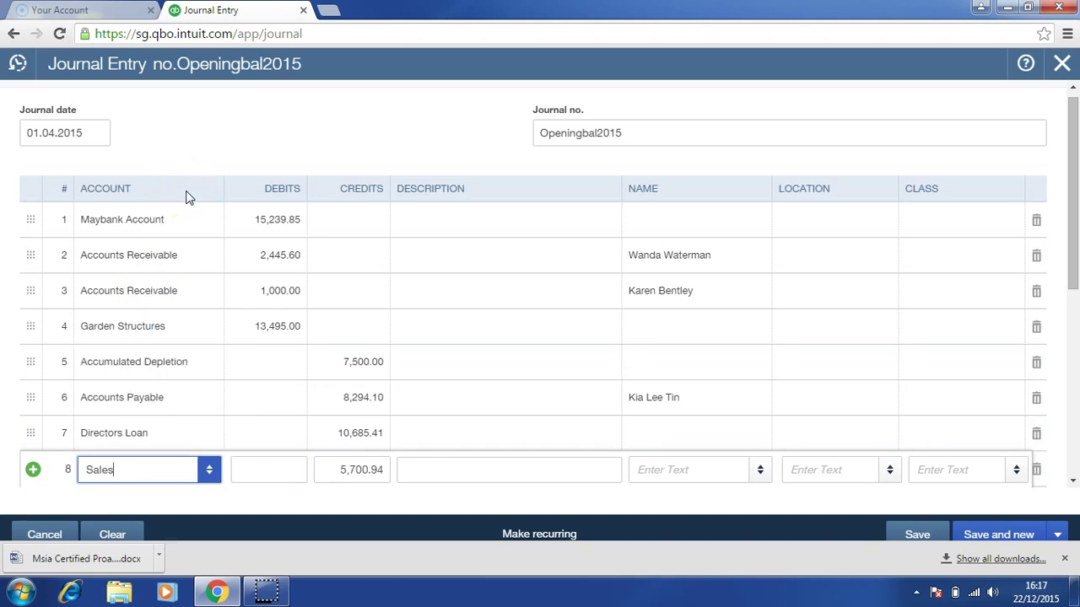
pyautogui.press('Tab')
pyautogui.press('Tab')
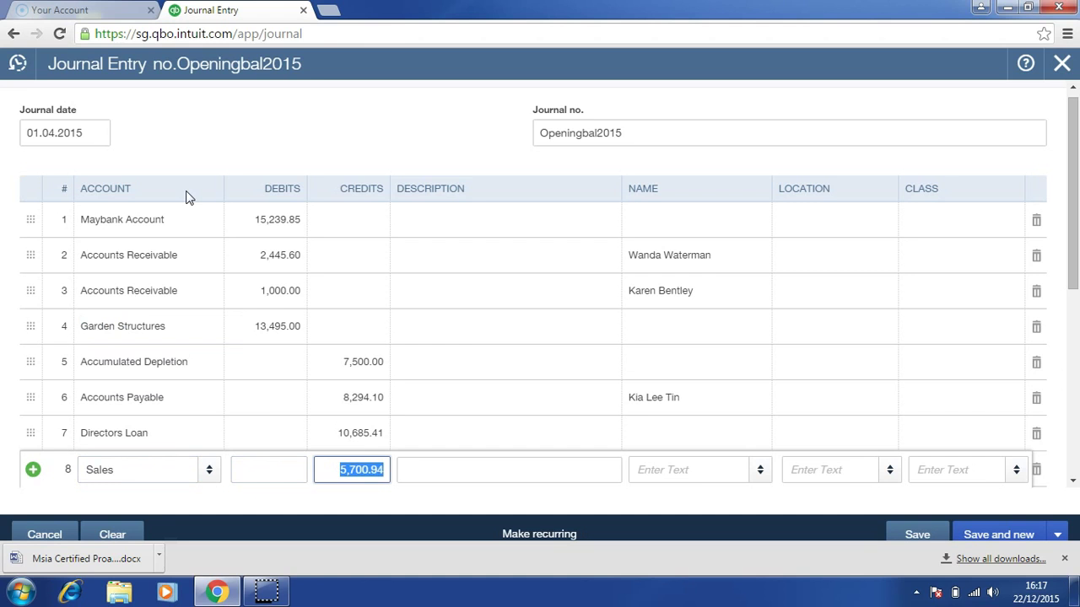
pyautogui.write('3')
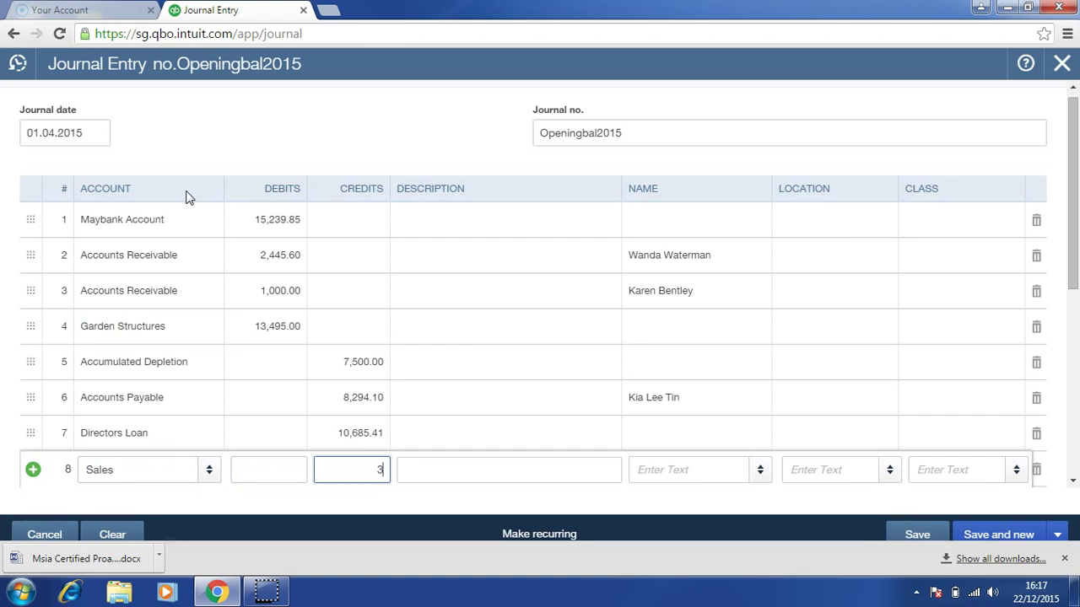
pyautogui.write('3635')
pyautogui.press('Tab')
pyautogui.press('Tab')
pyautogui.press('Tab')
pyautogui.press('Tab')
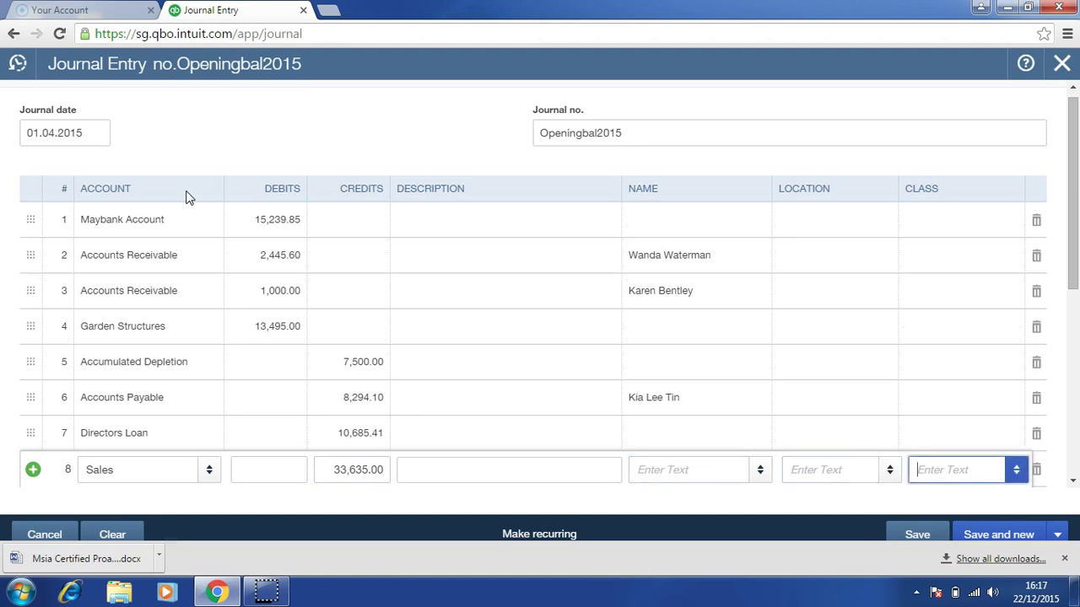
pyautogui.press('Tab')
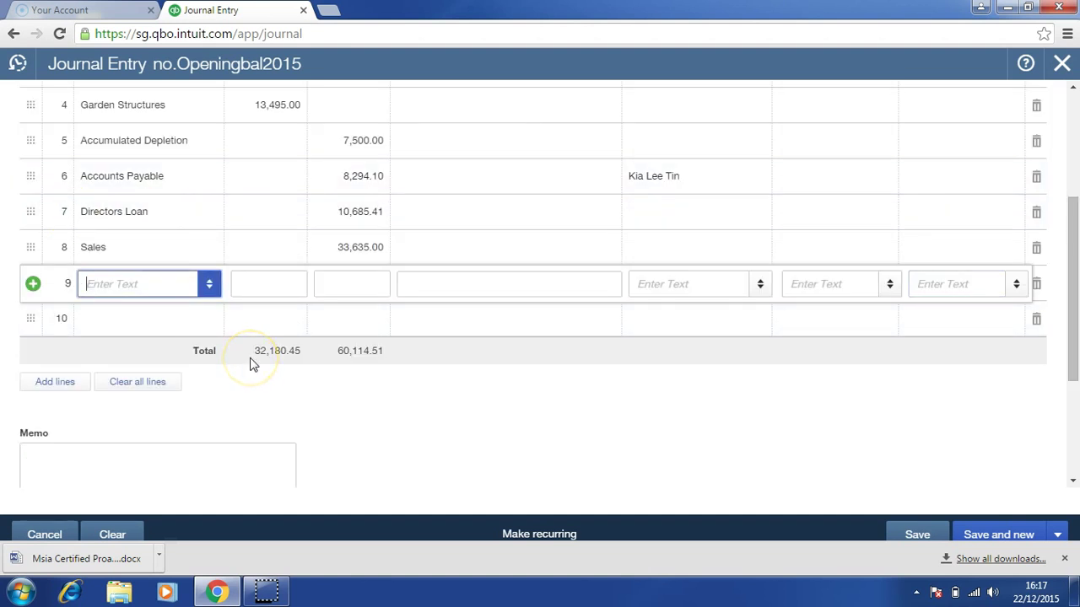
# - Add line 9 as Cost of Sales with a 15,234.06 debit
pyautogui.write('cos')
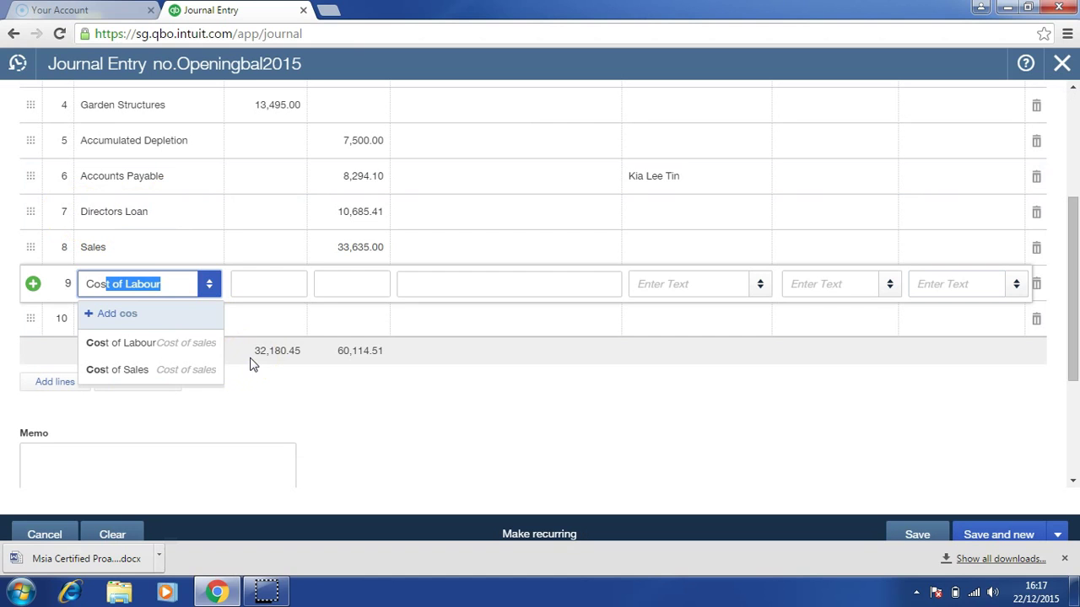
pyautogui.press('Down')
pyautogui.press('Down')
pyautogui.press('Return')
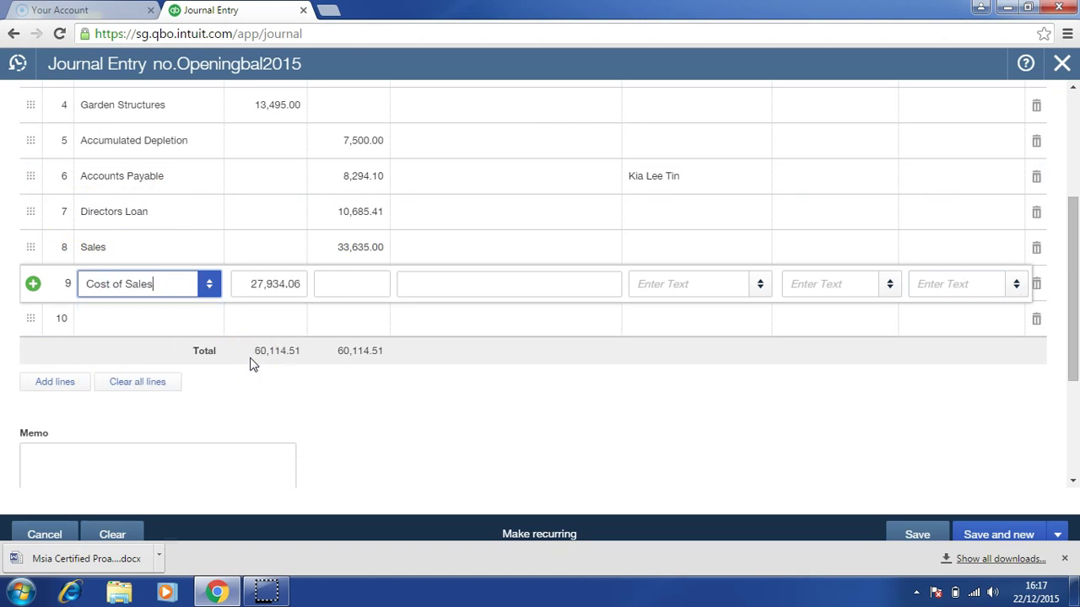
pyautogui.press('Tab')
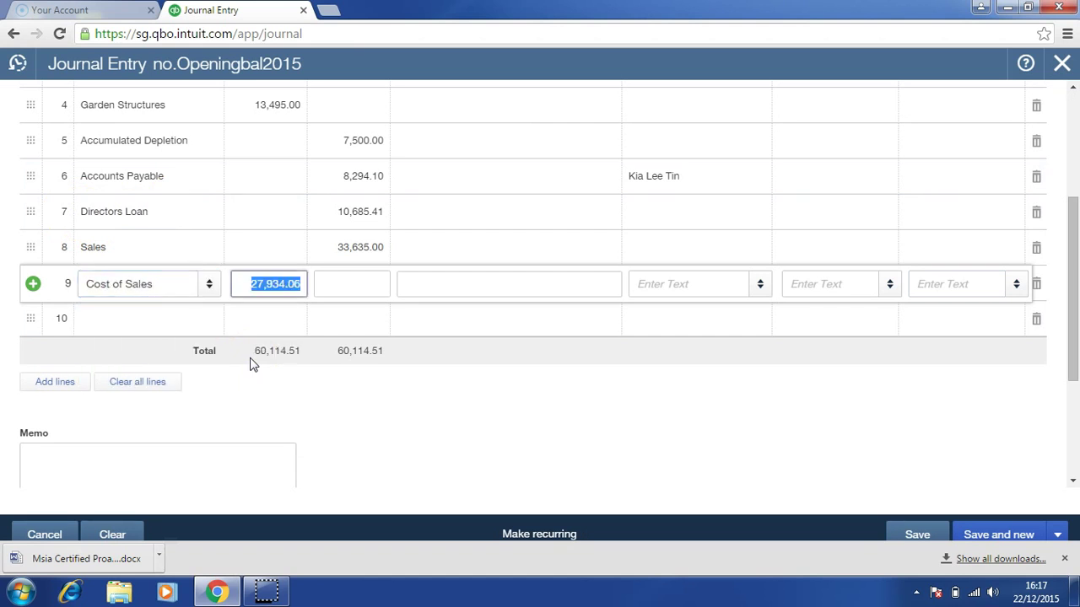
pyautogui.write('15234.06')
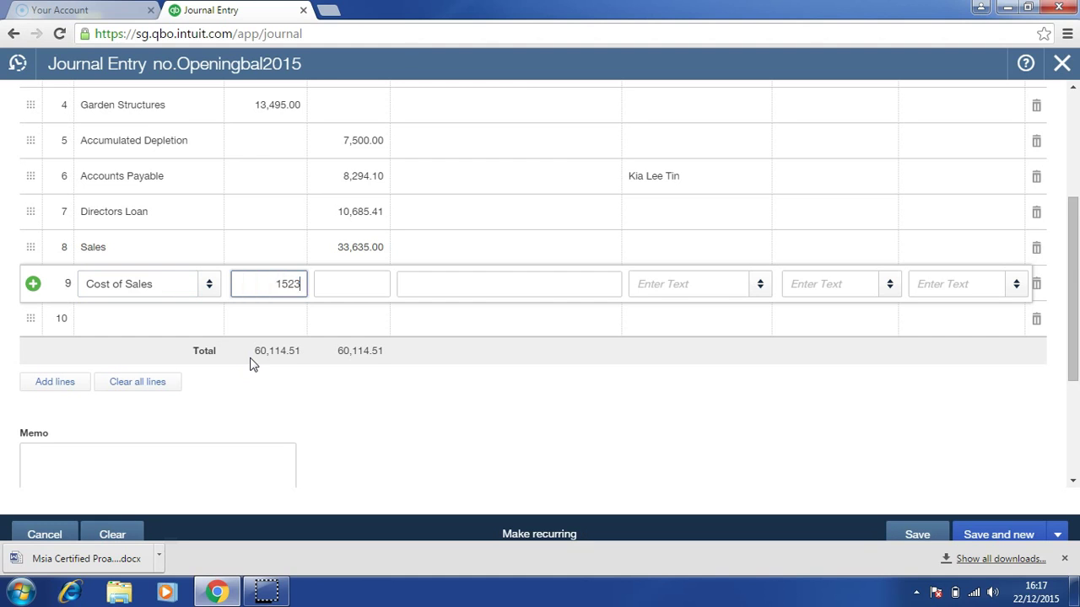
pyautogui.press('Tab')
pyautogui.press('Tab')
pyautogui.press('Tab')
pyautogui.press('Tab')
pyautogui.press('Tab')
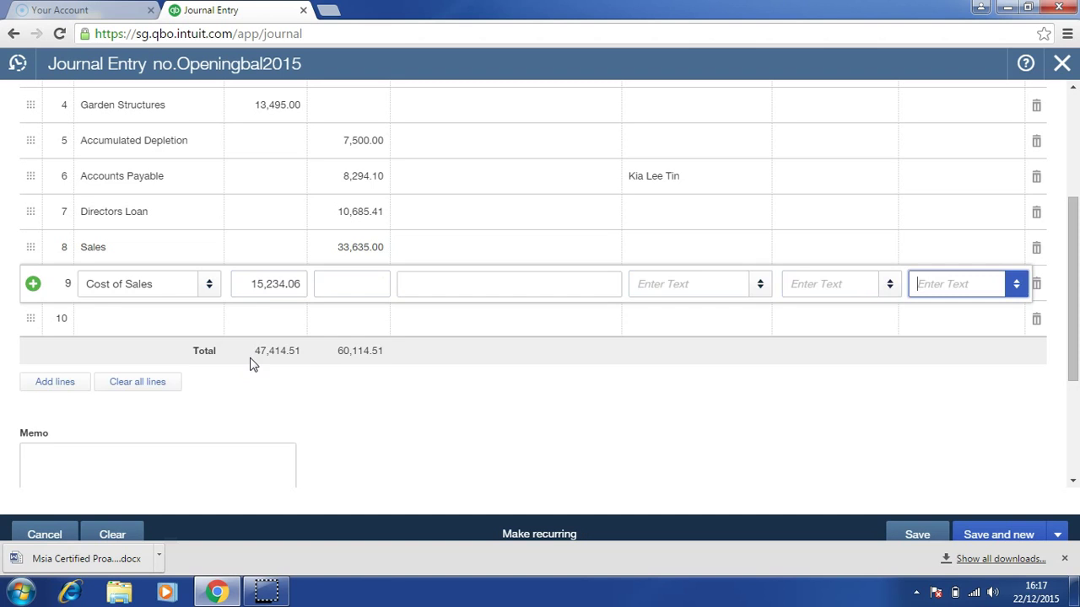
pyautogui.press('Tab')
# - Add line 10 as Advertising/Promotional with a 12,700.00 debit, balancing totals at 60,114.51
pyautogui.write('adv')
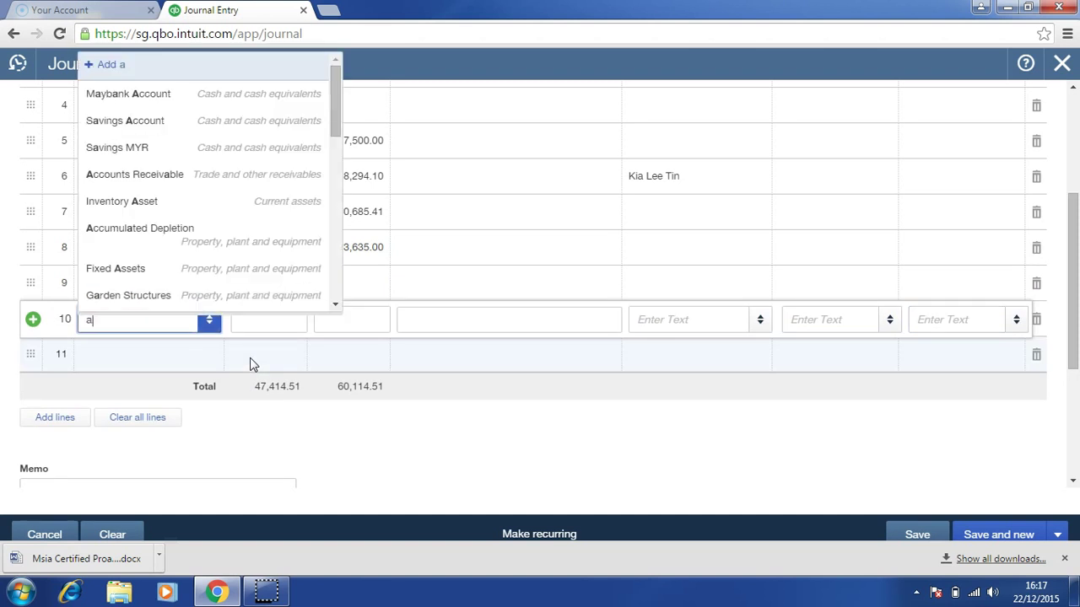
pyautogui.press('Tab')
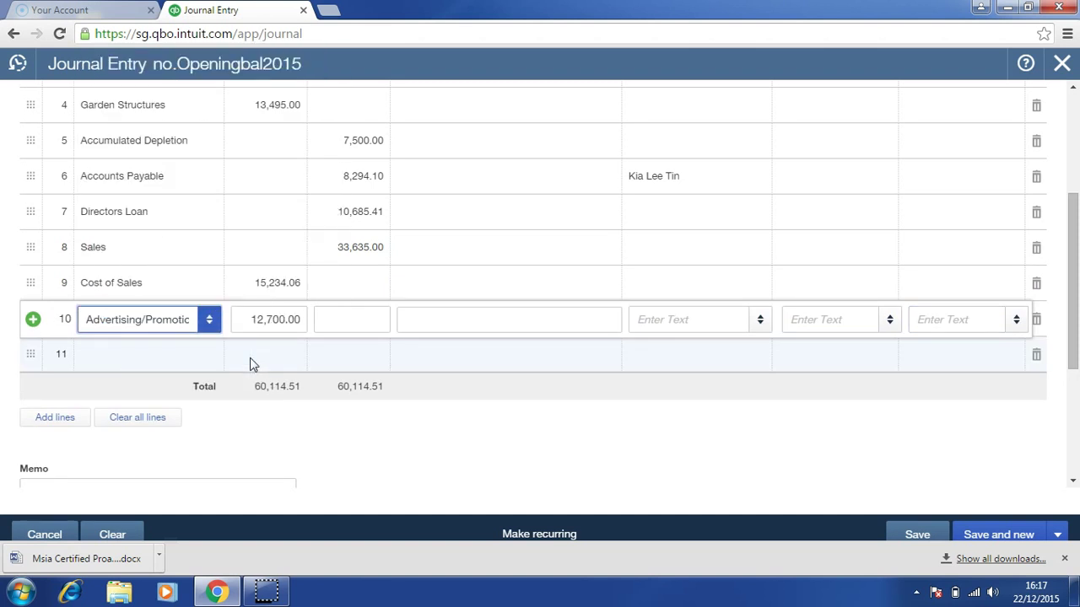
pyautogui.click(677, 428)
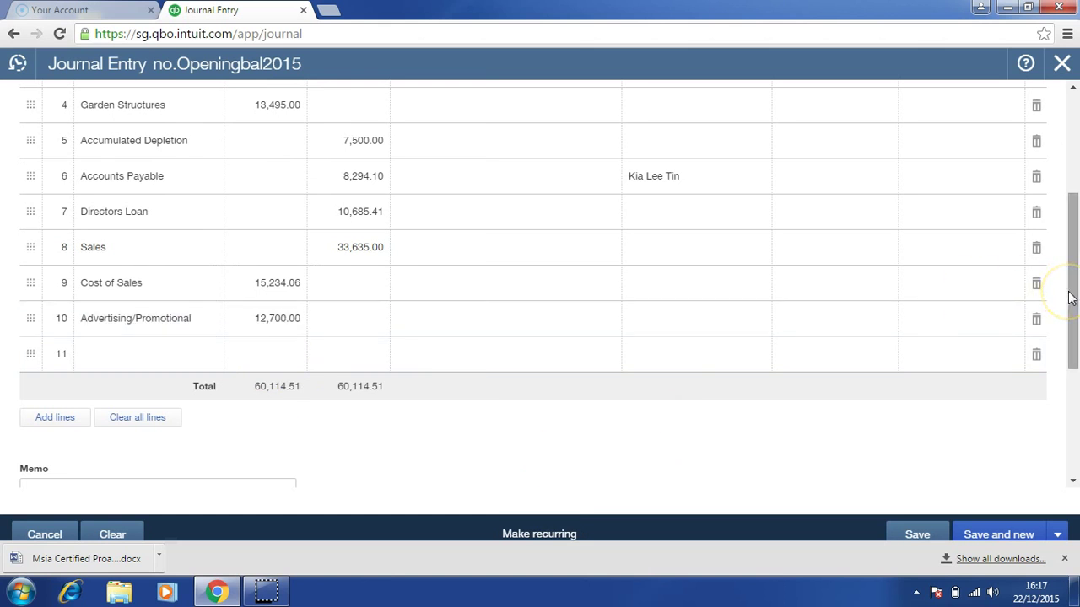
# - Save journal entry Openingbal2015, then choose Save and close to return to the homepage
pyautogui.moveTo(1071, 296); pyautogui.dragTo(1073, 244)
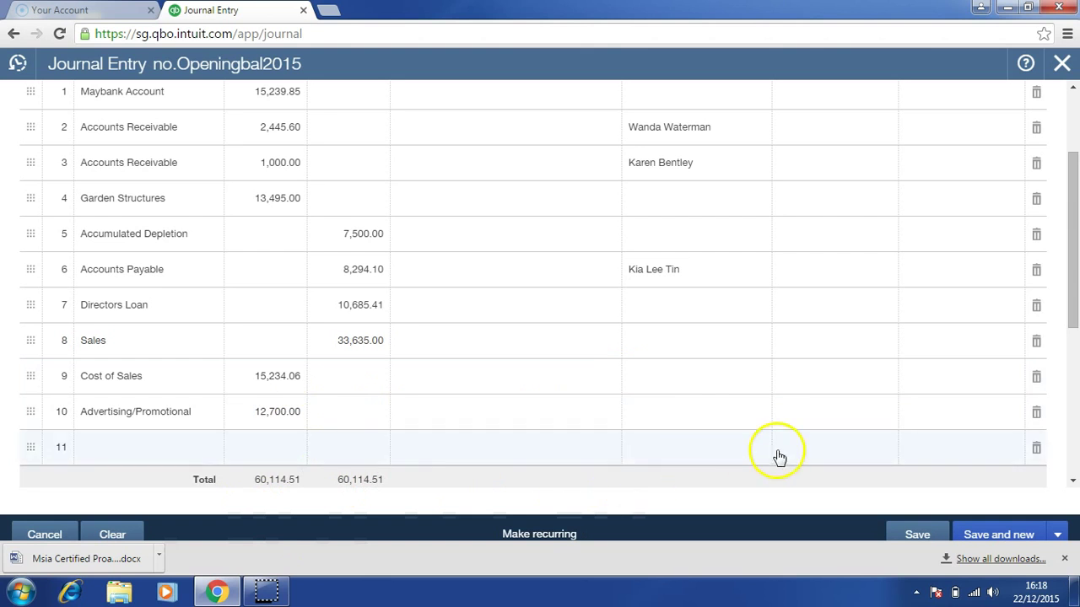
pyautogui.click(918, 536)
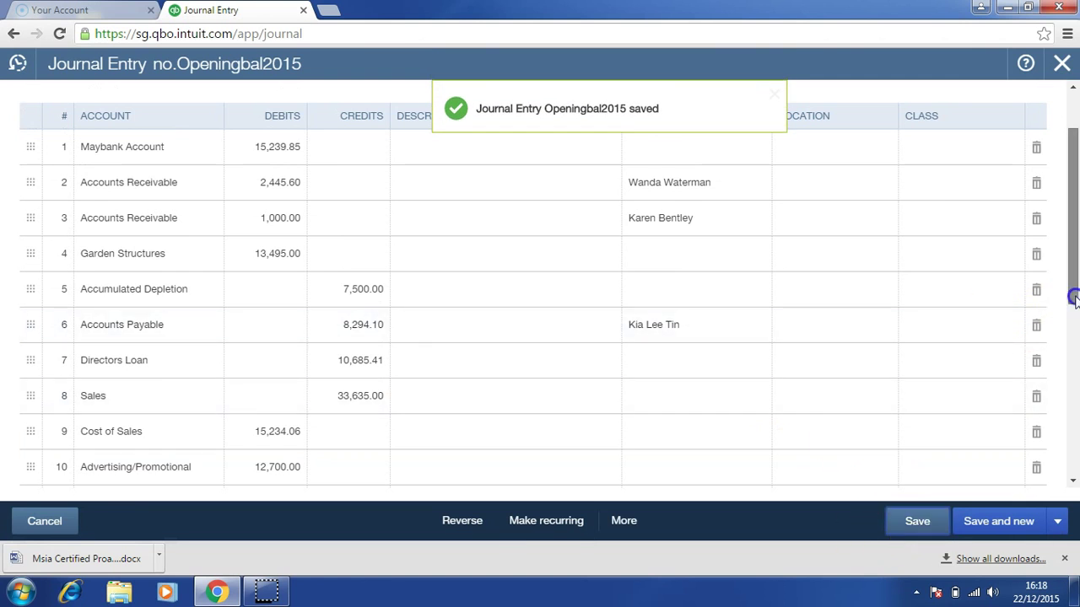
pyautogui.moveTo(1074, 297); pyautogui.dragTo(1074, 259)
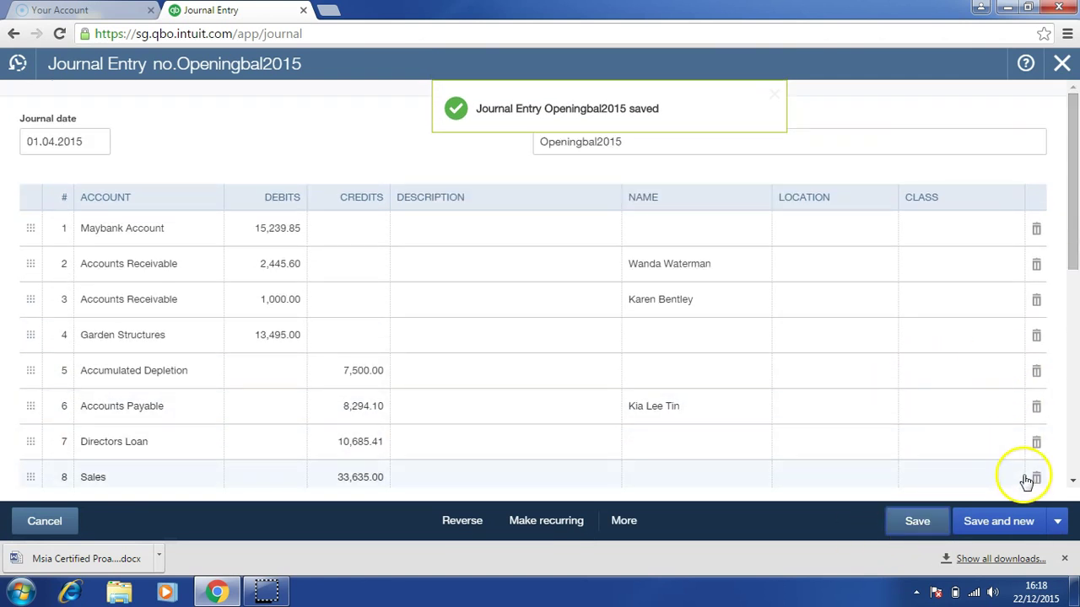
pyautogui.click(1057, 522)
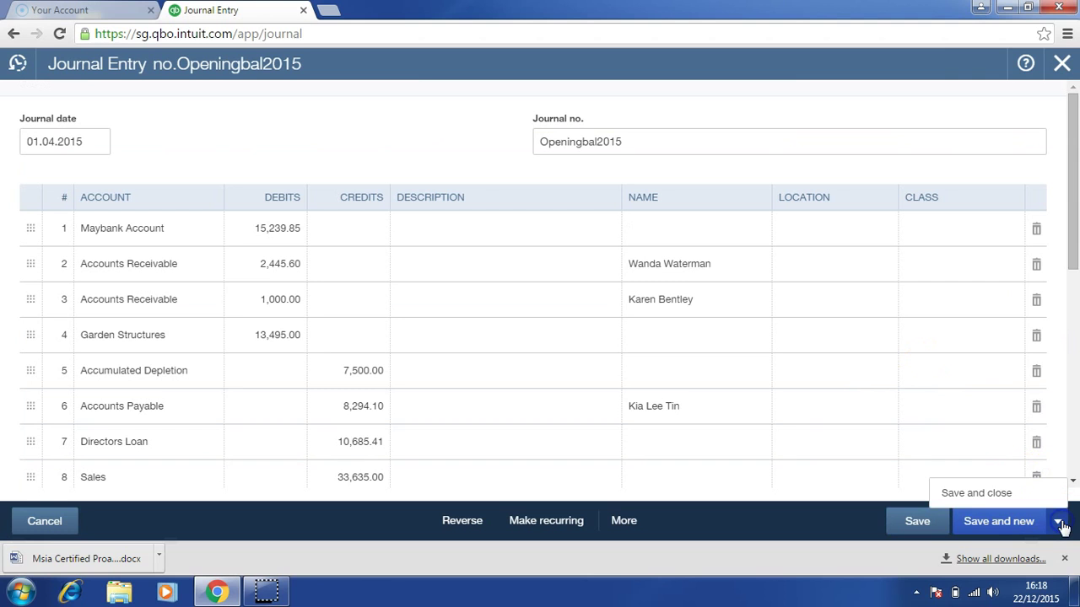
pyautogui.click(1020, 498)
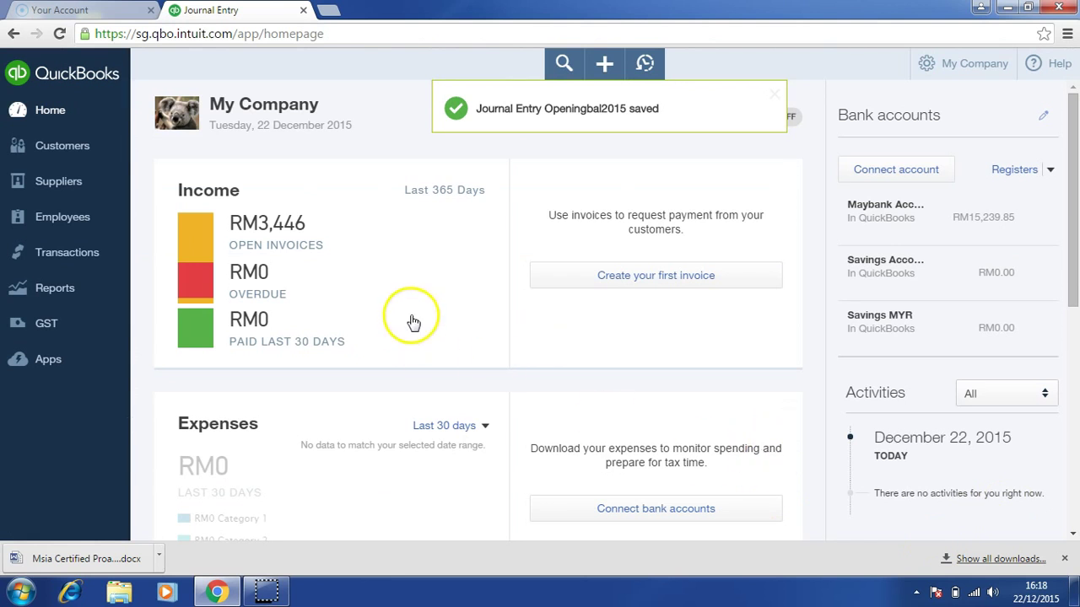
pyautogui.click(312, 242)
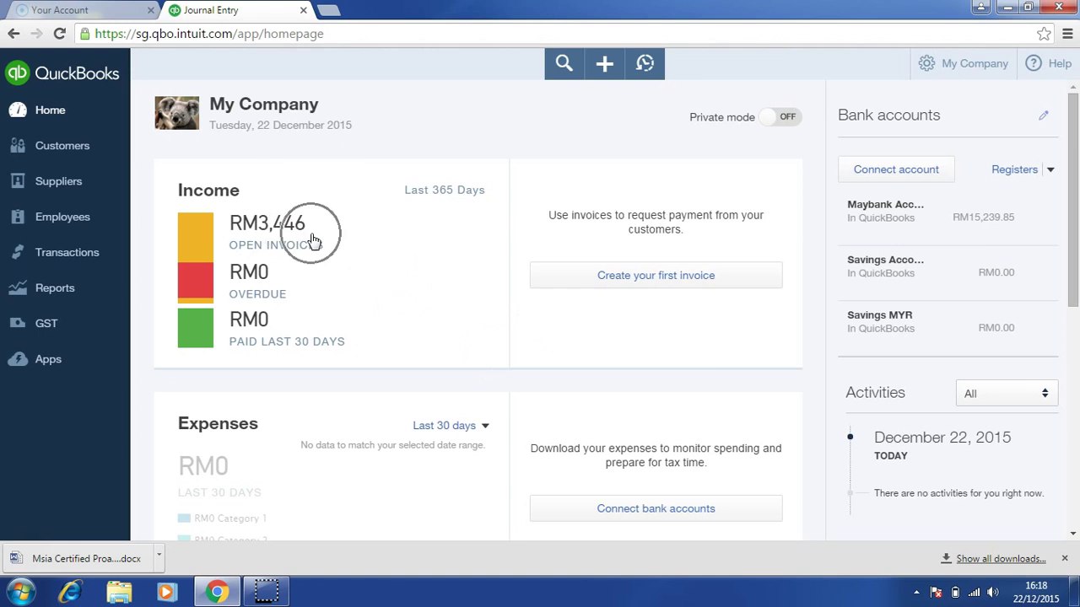
pyautogui.click(312, 242)
pyautogui.click(312, 242)
pyautogui.click(337, 248)
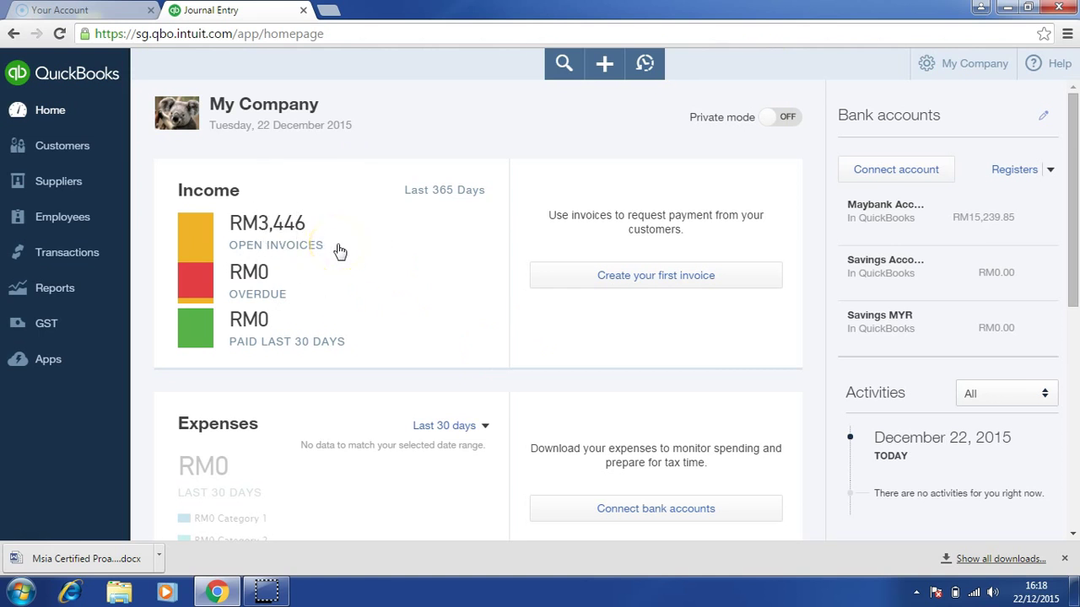
pyautogui.click(337, 250)
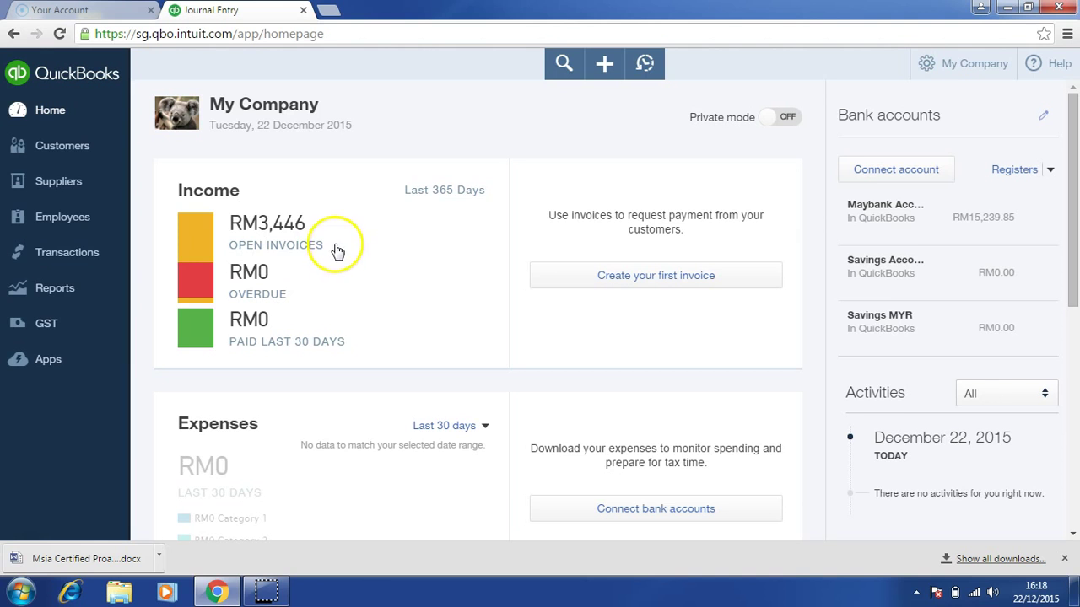